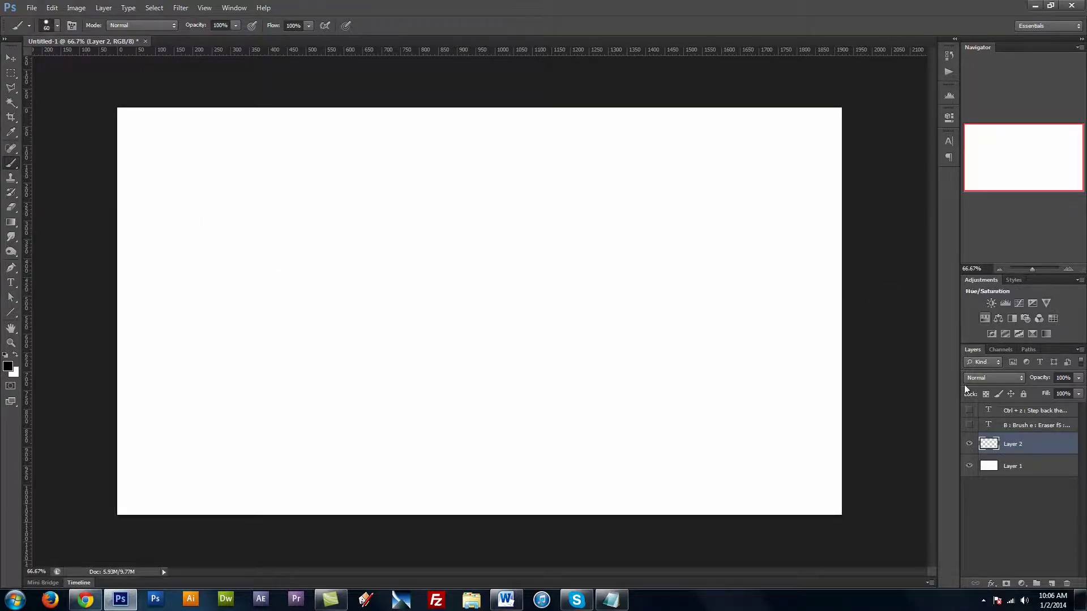
pyautogui.moveTo(969, 411); pyautogui.dragTo(969, 425)
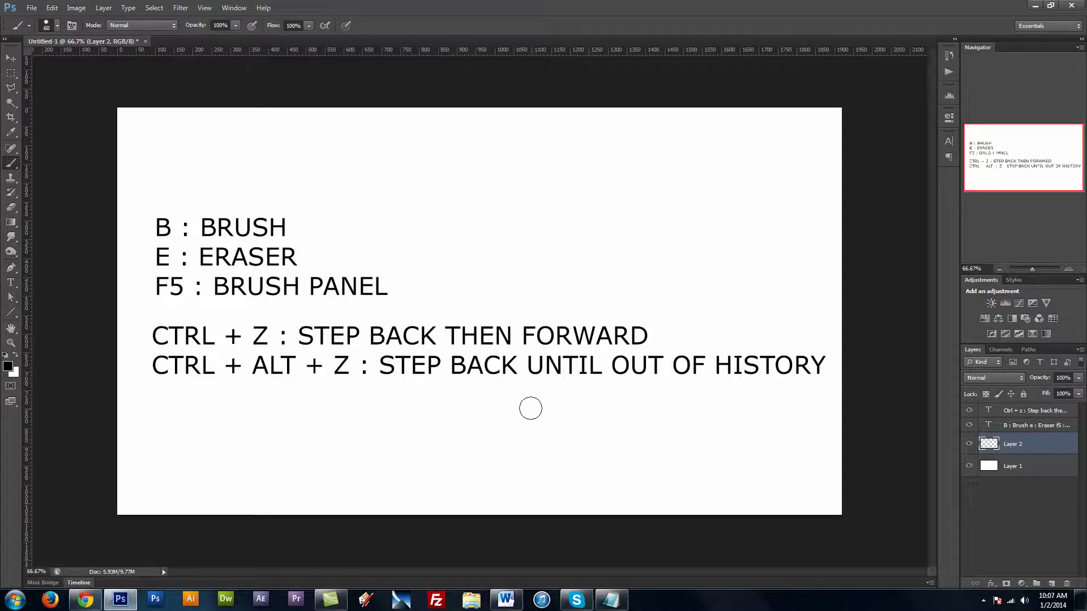
pyautogui.click(949, 57)
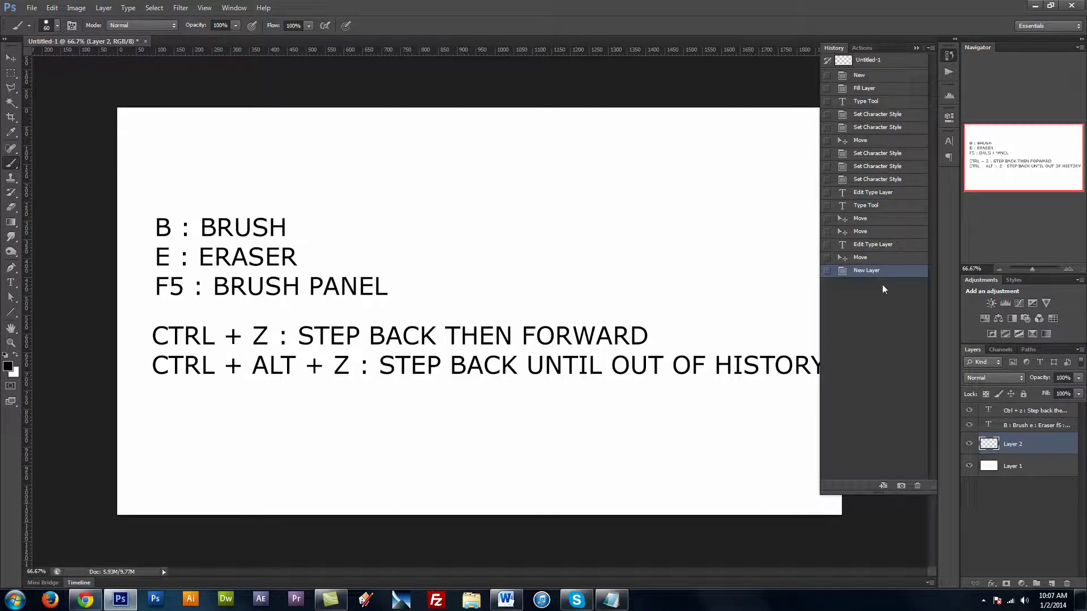
pyautogui.hotkey('ctrl', 'alt', 'z')
pyautogui.hotkey('ctrl', 'alt', 'z')
pyautogui.hotkey('ctrl', 'alt', 'z')
pyautogui.hotkey('ctrl', 'alt', 'z')
pyautogui.hotkey('ctrl', 'alt', 'z')
pyautogui.hotkey('ctrl', 'alt', 'z')
pyautogui.hotkey('ctrl', 'alt', 'z')
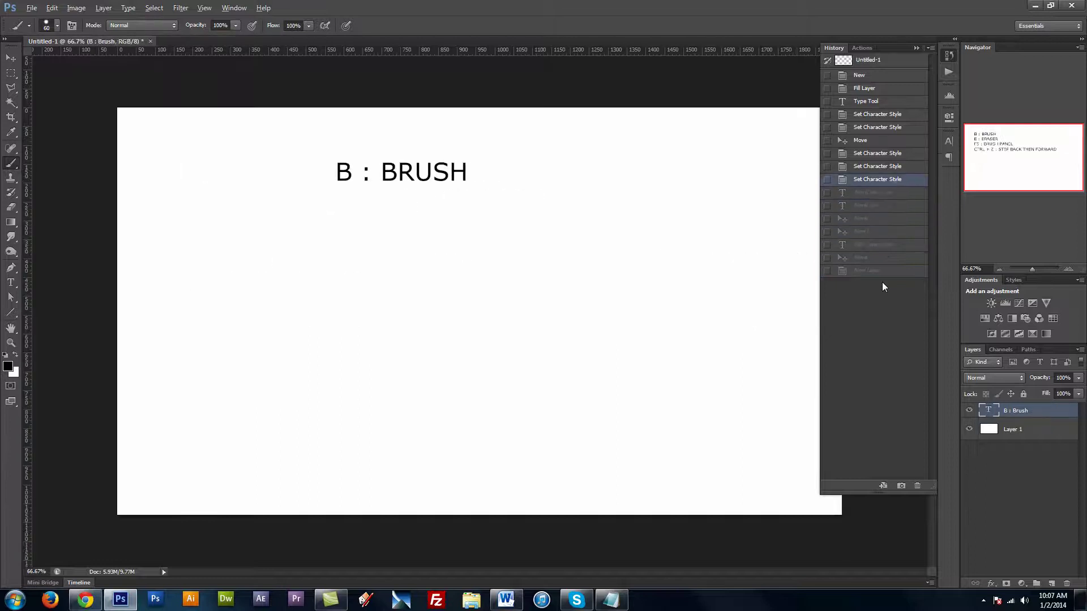
pyautogui.hotkey('ctrl', 'alt', 'z')
pyautogui.hotkey('ctrl', 'alt', 'z')
pyautogui.hotkey('ctrl', 'alt', 'z')
pyautogui.hotkey('ctrl', 'alt', 'z')
pyautogui.hotkey('ctrl', 'shift', 'z')
pyautogui.hotkey('ctrl', 'shift', 'z')
pyautogui.hotkey('ctrl', 'shift', 'z')
pyautogui.hotkey('ctrl', 'shift', 'z')
pyautogui.click(882, 275)
pyautogui.click(917, 50)
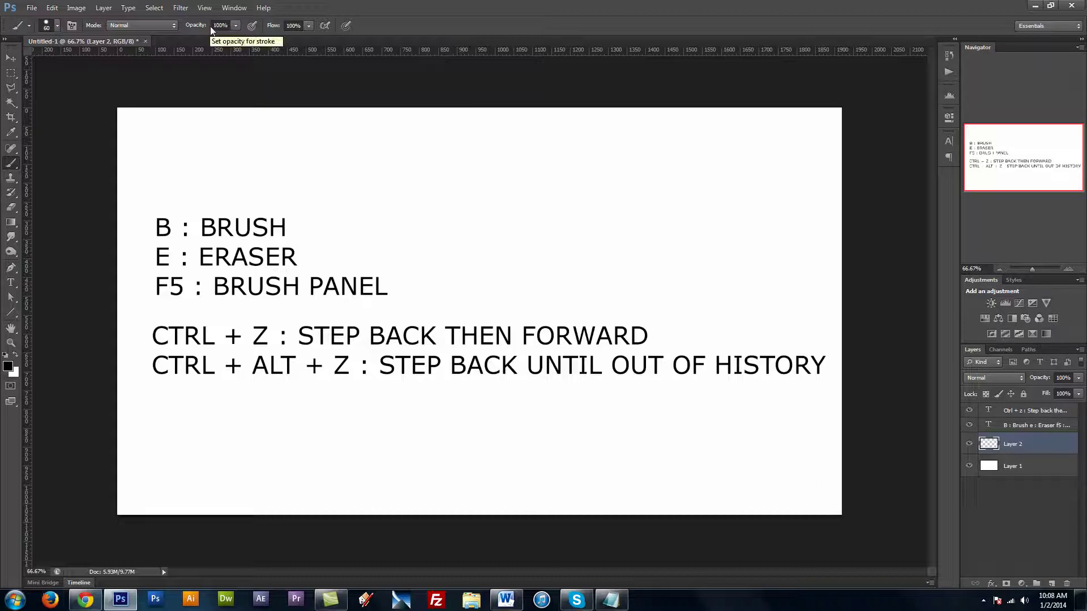
# - Reset opacity to 100%, toggle airbrush build-up, then paint and undo a 30% test stroke, restoring 100%
pyautogui.press('0')
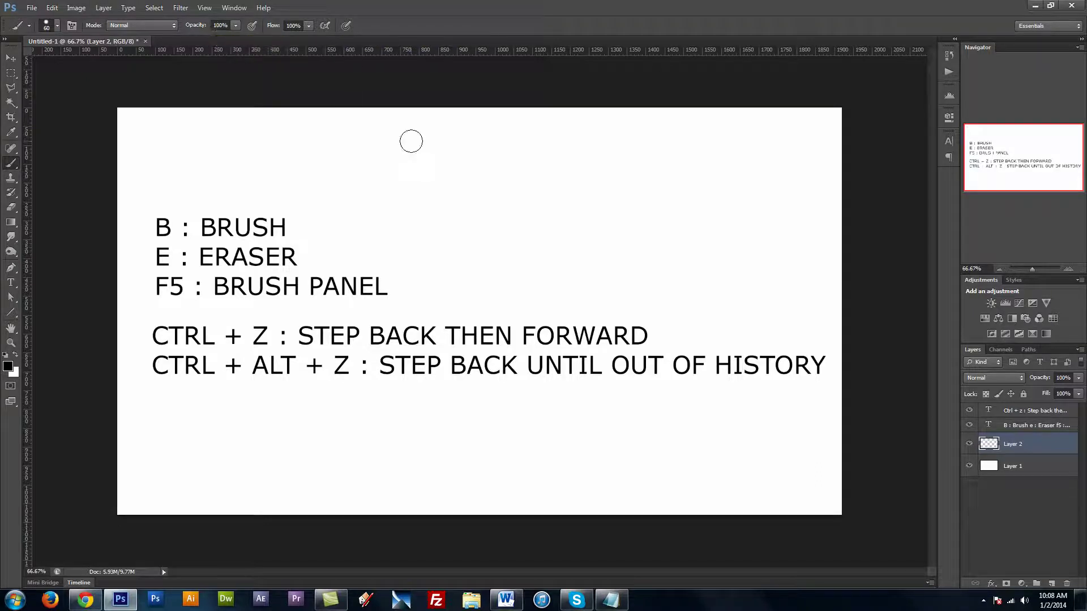
pyautogui.click(324, 25)
pyautogui.press('3')
pyautogui.moveTo(432, 214)
pyautogui.mouseDown()
pyautogui.moveTo(618, 189)
pyautogui.moveTo(455, 218)
pyautogui.moveTo(475, 234)
pyautogui.moveTo(581, 209)
pyautogui.moveTo(572, 231)
pyautogui.moveTo(591, 197)
pyautogui.moveTo(470, 224)
pyautogui.moveTo(500, 202)
pyautogui.moveTo(538, 122)
pyautogui.mouseUp()
pyautogui.hotkey('ctrl', 'z')
pyautogui.press('0')
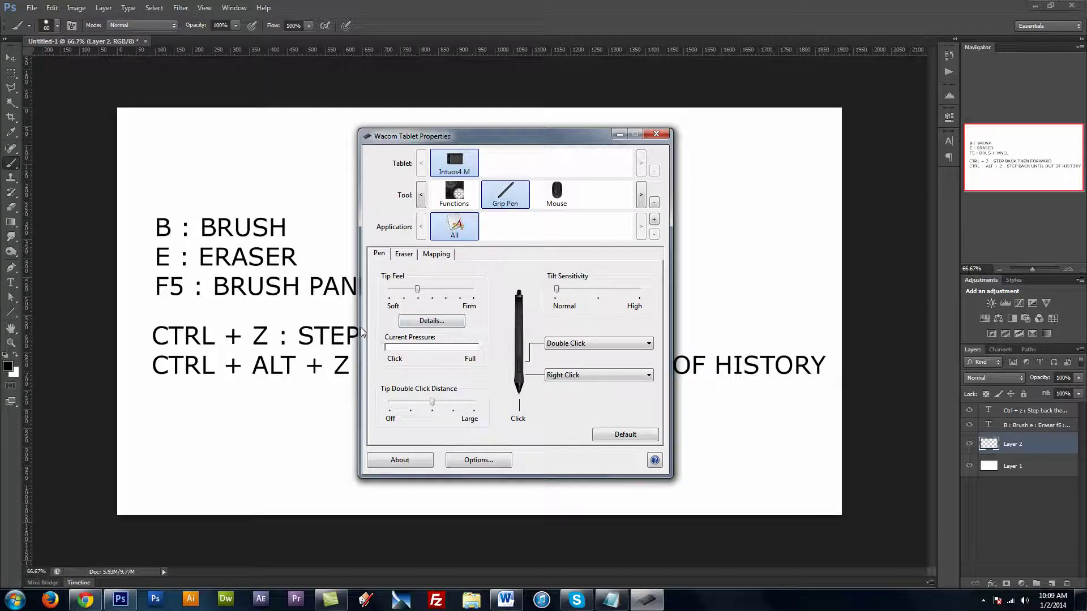
# - Press the pen to confirm the Current Pressure reading responds, then close Wacom Tablet Properties
pyautogui.click(566, 431)
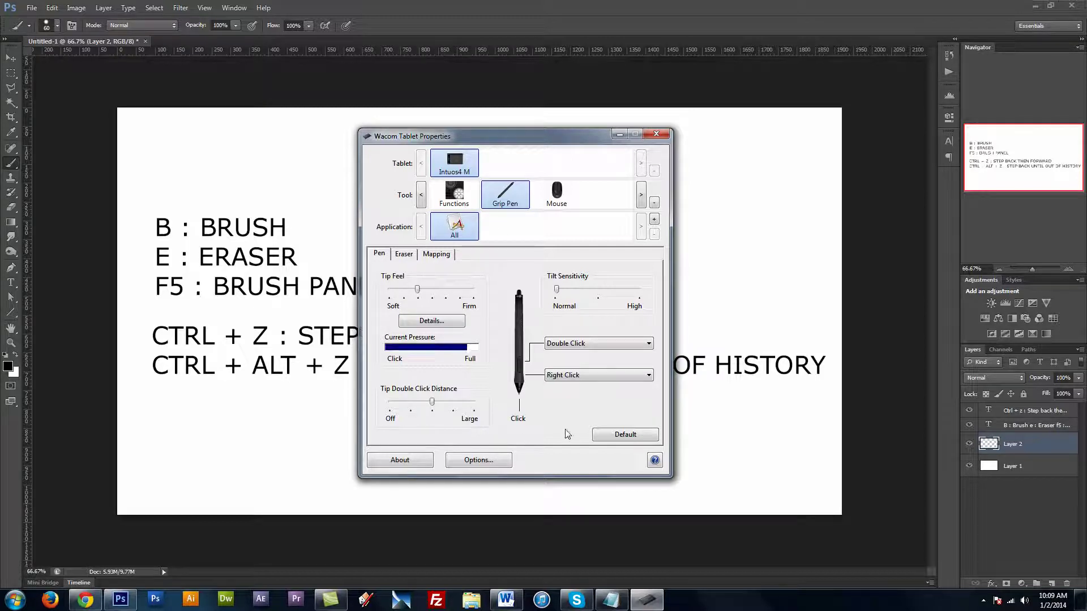
pyautogui.moveTo(566, 432); pyautogui.dragTo(563, 417)
pyautogui.moveTo(563, 417)
pyautogui.mouseDown()
pyautogui.moveTo(551, 413)
pyautogui.moveTo(558, 417)
pyautogui.mouseUp()
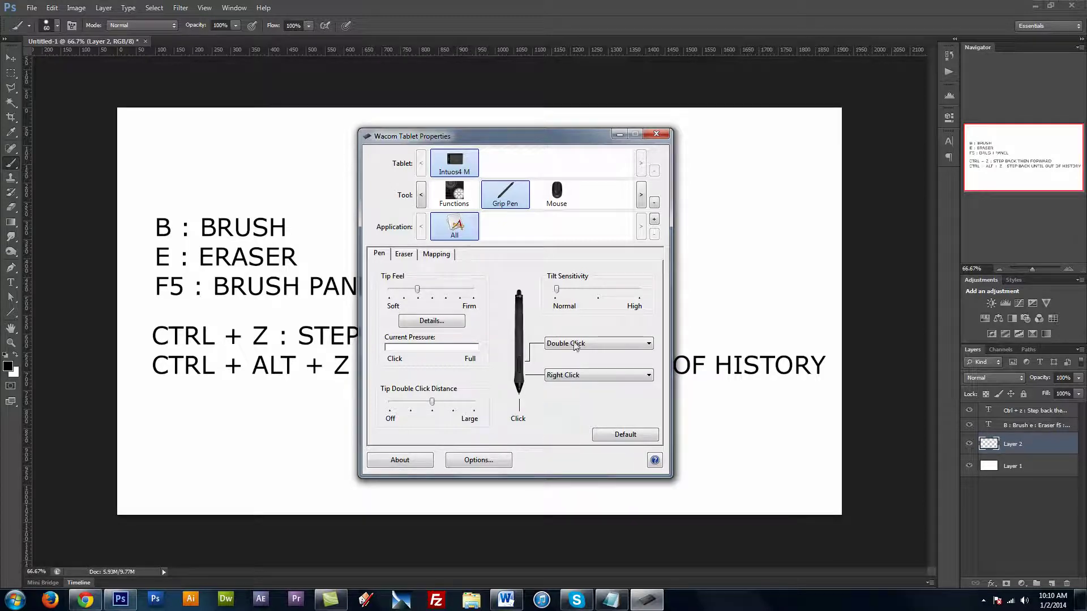
pyautogui.click(657, 134)
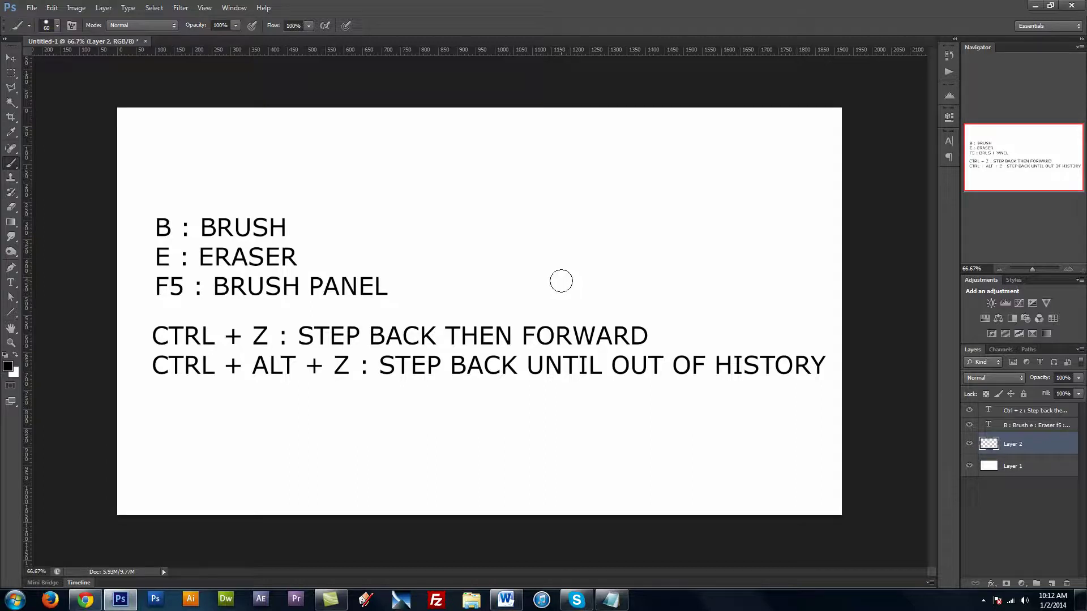
# - Browse the Brush Presets, try Chalk 36, and revert to the 60 px round brush
pyautogui.press('F5')
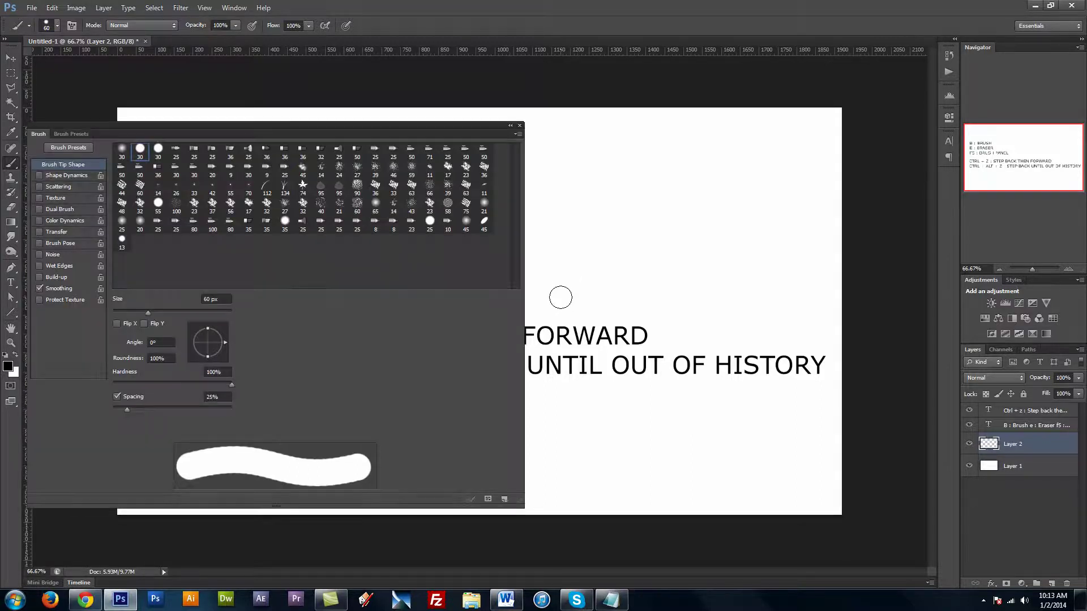
pyautogui.moveTo(289, 123); pyautogui.dragTo(422, 118)
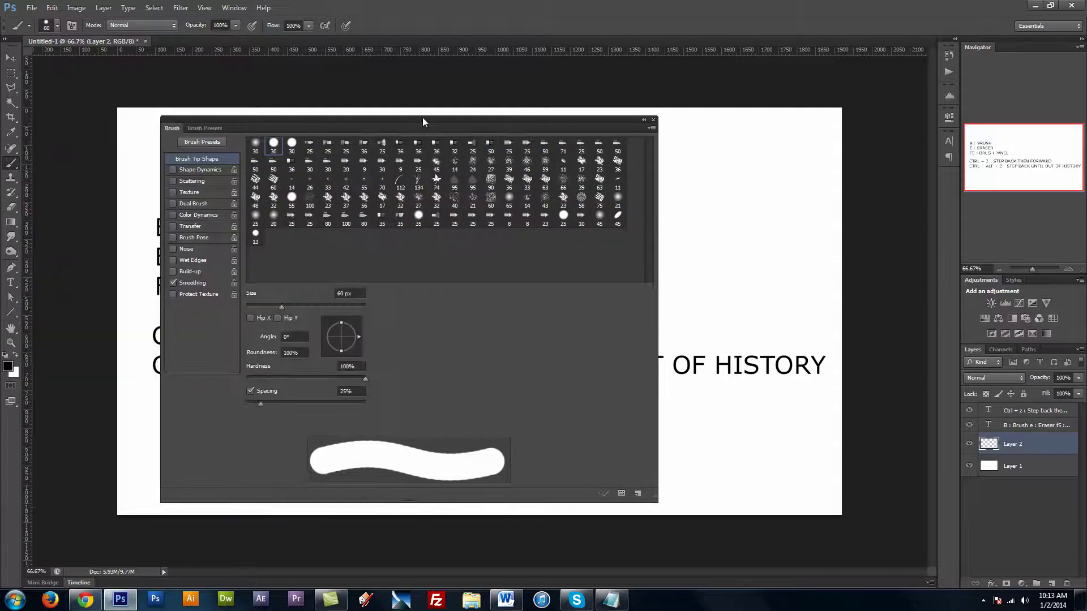
pyautogui.click(193, 127)
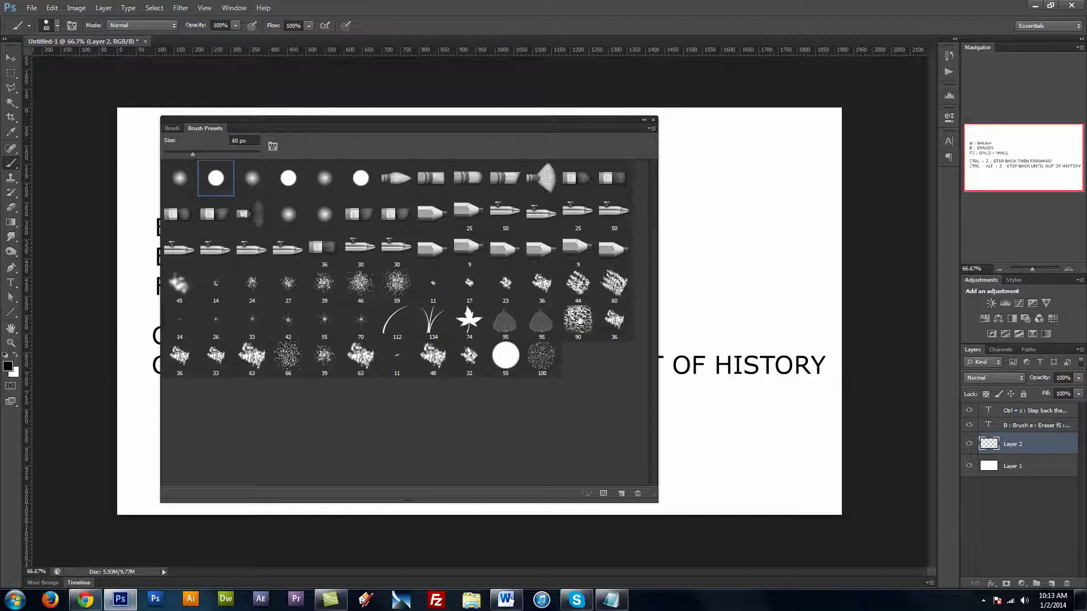
pyautogui.click(537, 279)
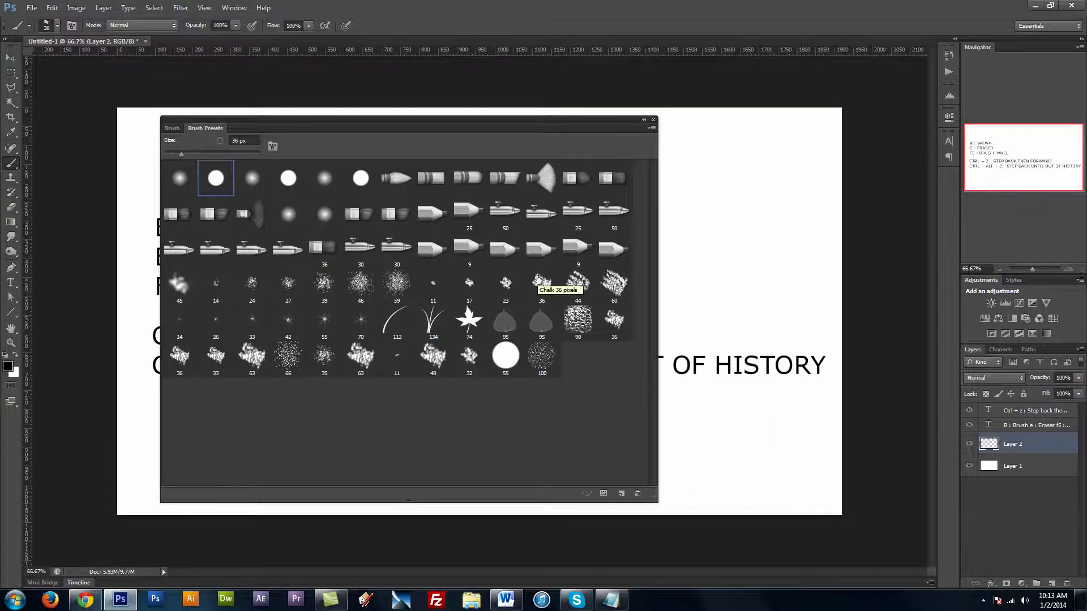
pyautogui.hotkey('ctrl', 'z')
# - Close the Brush panel and hide the shortcut text layers for a blank canvas
pyautogui.press('F5')
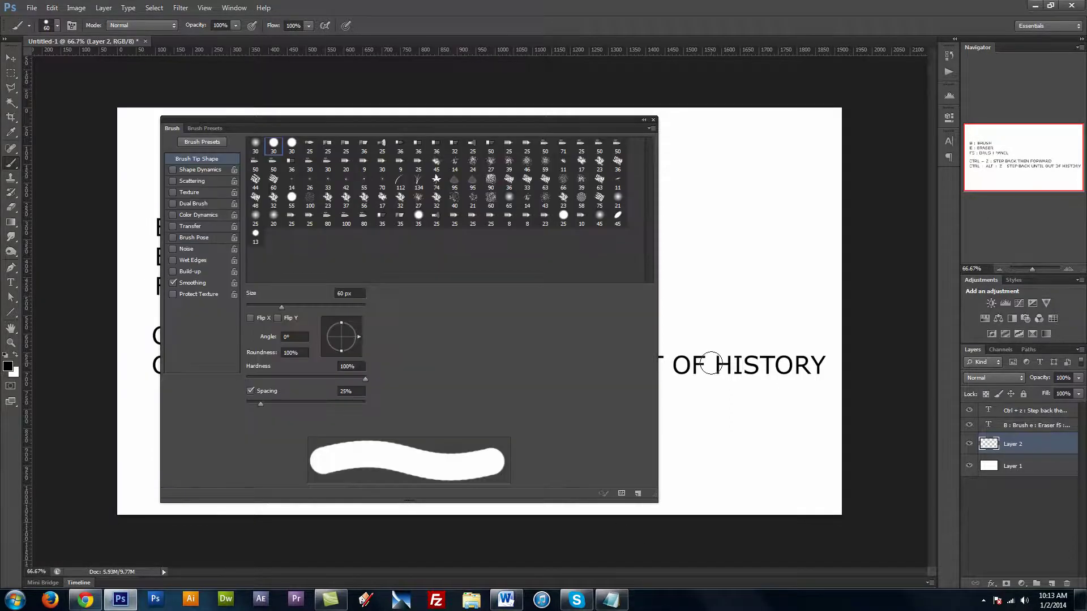
pyautogui.press('F5')
pyautogui.click(970, 410)
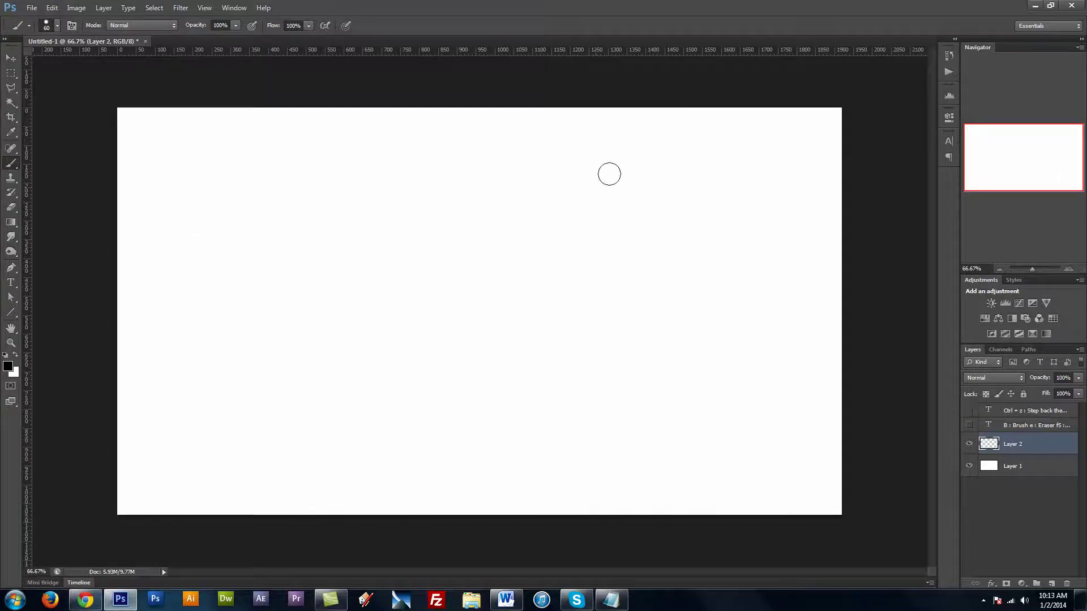
# - Paint a thick black looping stroke, zoom in, and add a short hooked stroke inside its right curve
pyautogui.moveTo(598, 178)
pyautogui.mouseDown()
pyautogui.moveTo(545, 208)
pyautogui.moveTo(621, 259)
pyautogui.moveTo(650, 309)
pyautogui.moveTo(571, 387)
pyautogui.moveTo(446, 303)
pyautogui.moveTo(425, 192)
pyautogui.moveTo(311, 224)
pyautogui.moveTo(263, 325)
pyautogui.moveTo(360, 410)
pyautogui.mouseUp()
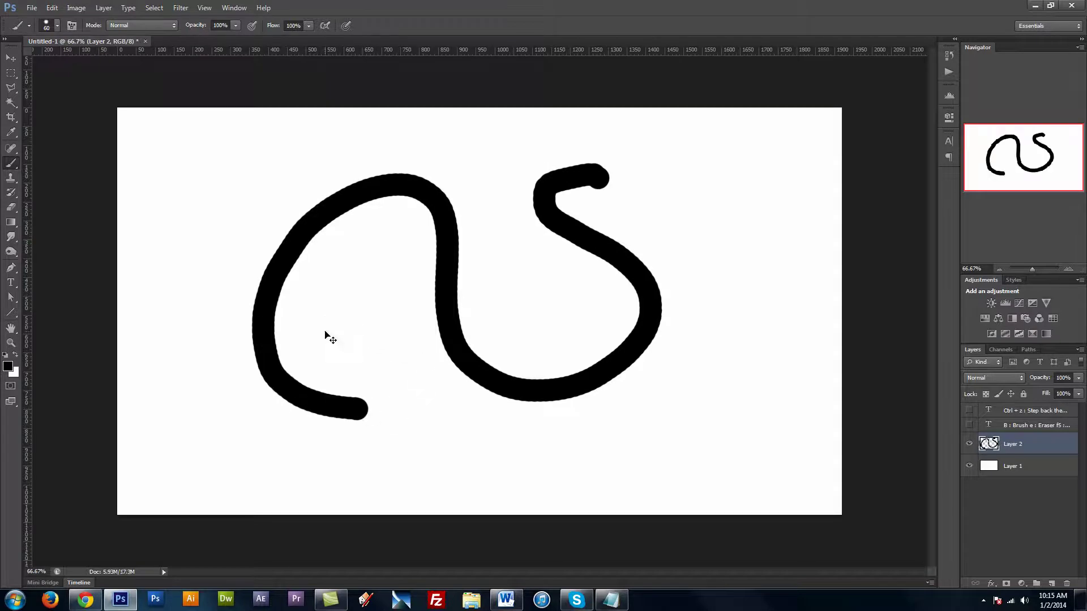
pyautogui.hotkey('ctrl', '+')
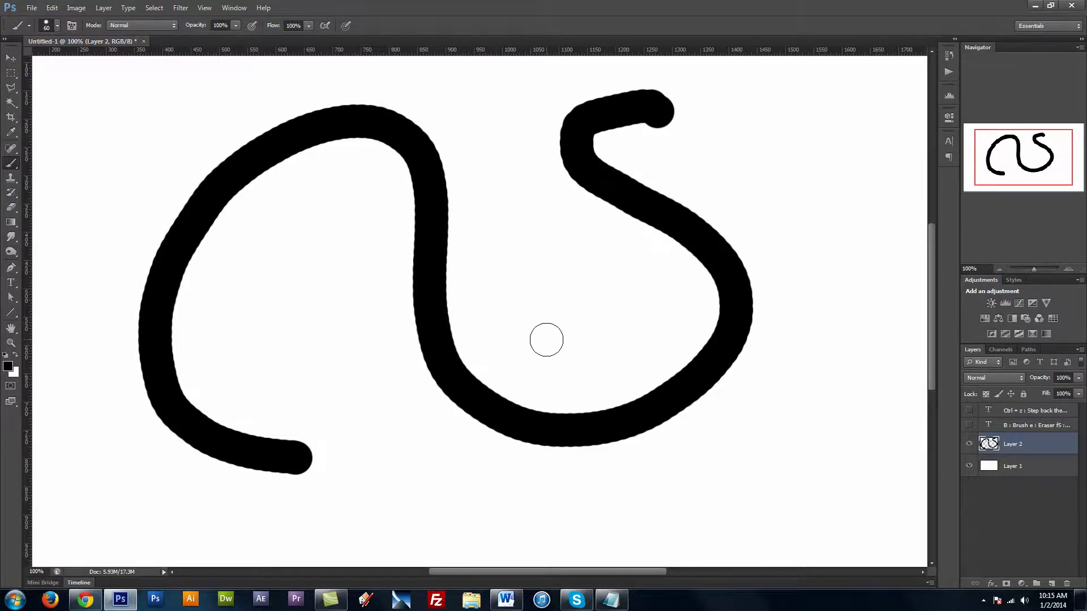
pyautogui.click(595, 324)
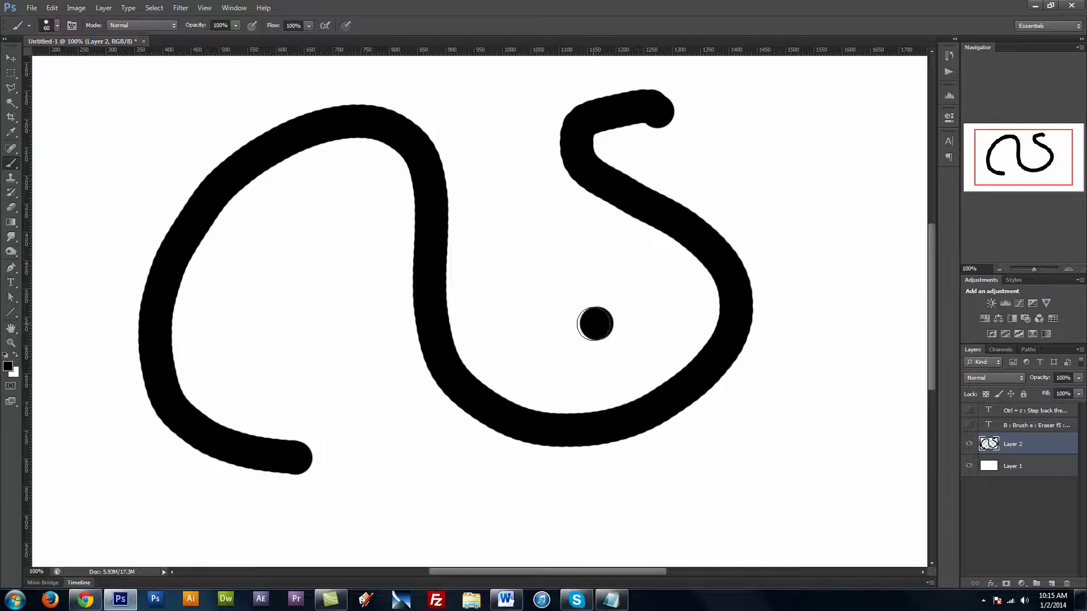
pyautogui.moveTo(595, 324)
pyautogui.mouseDown()
pyautogui.moveTo(511, 320)
pyautogui.moveTo(507, 277)
pyautogui.moveTo(524, 257)
pyautogui.moveTo(535, 267)
pyautogui.mouseUp()
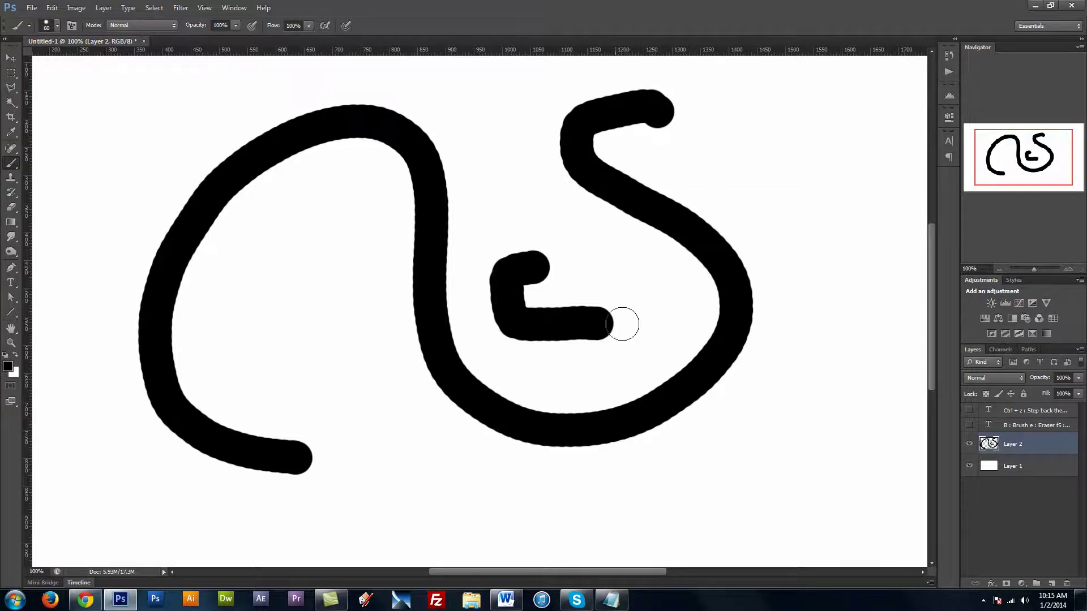
pyautogui.press('F5')
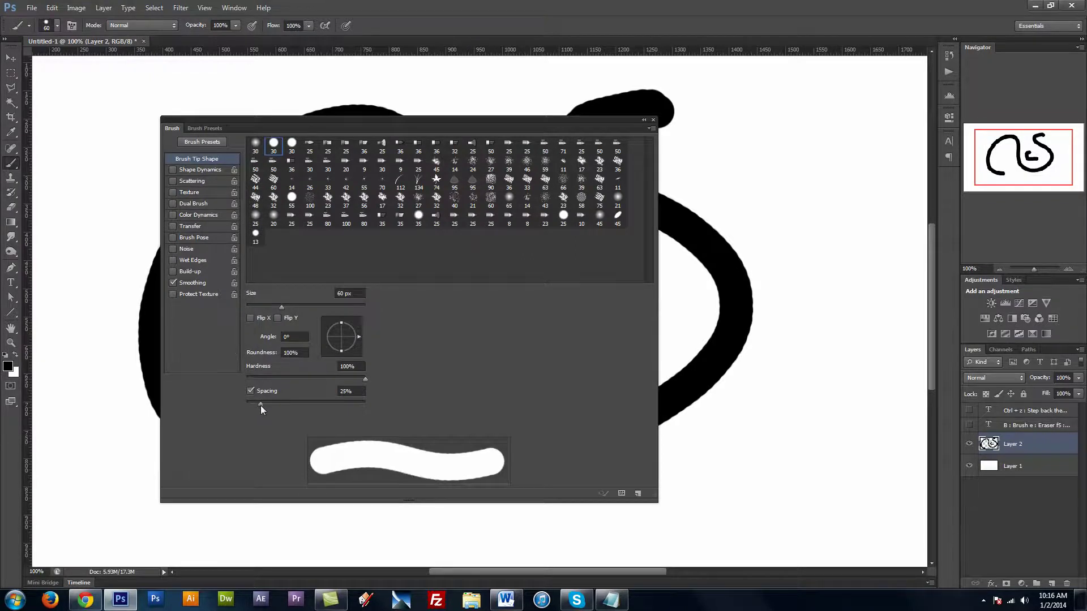
# - Set the round brush's Spacing to 5% in Brush Tip Shape
pyautogui.moveTo(260, 406); pyautogui.dragTo(250, 402)
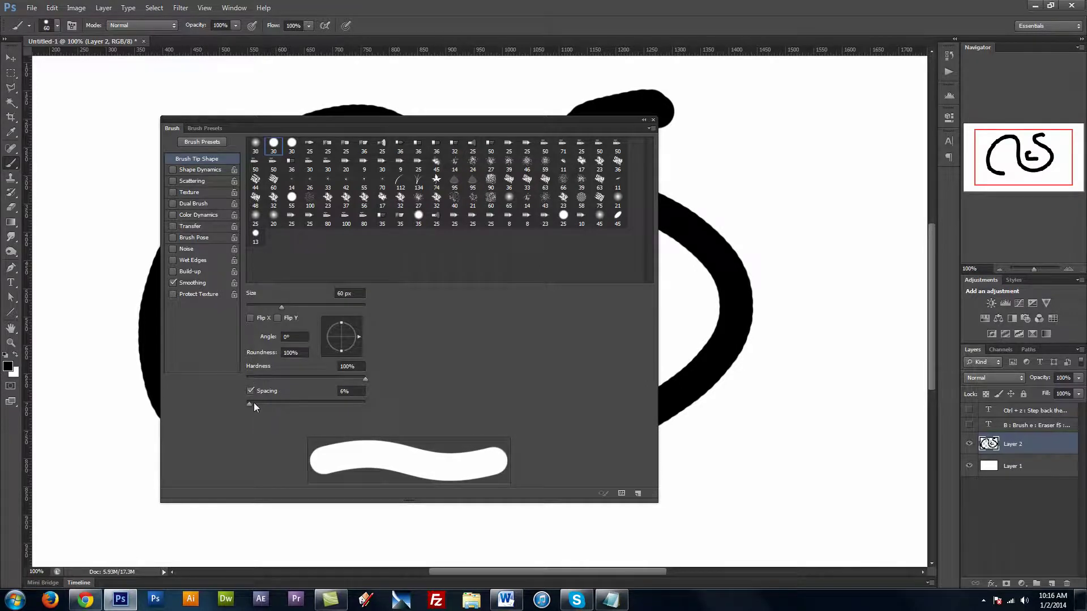
pyautogui.click(355, 391)
pyautogui.write('5')
pyautogui.press('Return')
# - Paint a curling black squiggle inside the left loop with the Brush panel hidden
pyautogui.press('F5')
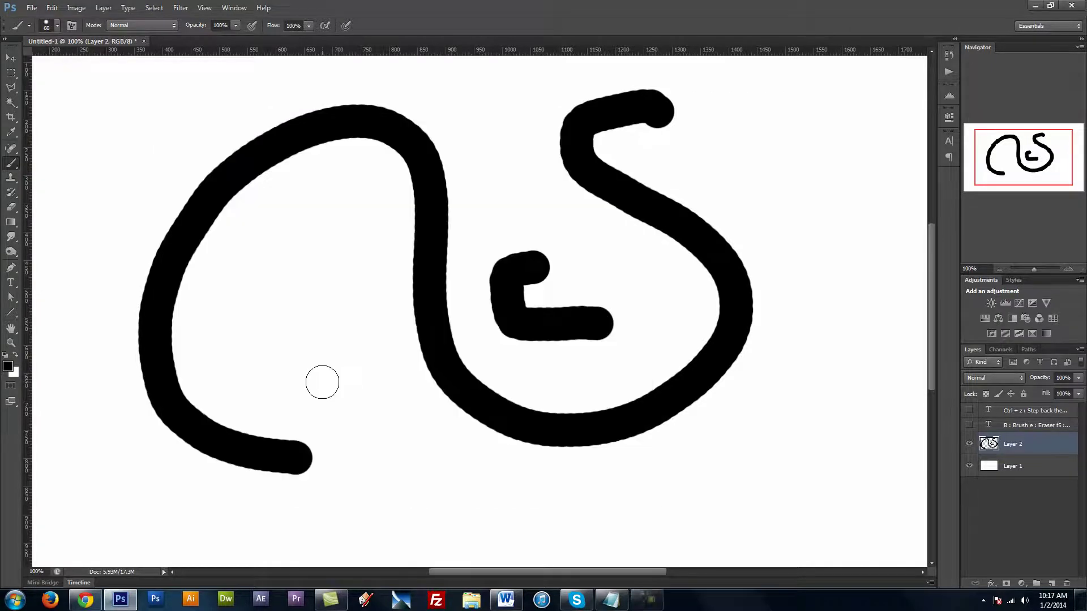
pyautogui.moveTo(357, 181)
pyautogui.mouseDown()
pyautogui.moveTo(335, 236)
pyautogui.moveTo(364, 344)
pyautogui.moveTo(329, 366)
pyautogui.moveTo(281, 282)
pyautogui.moveTo(239, 280)
pyautogui.moveTo(220, 306)
pyautogui.moveTo(235, 358)
pyautogui.mouseUp()
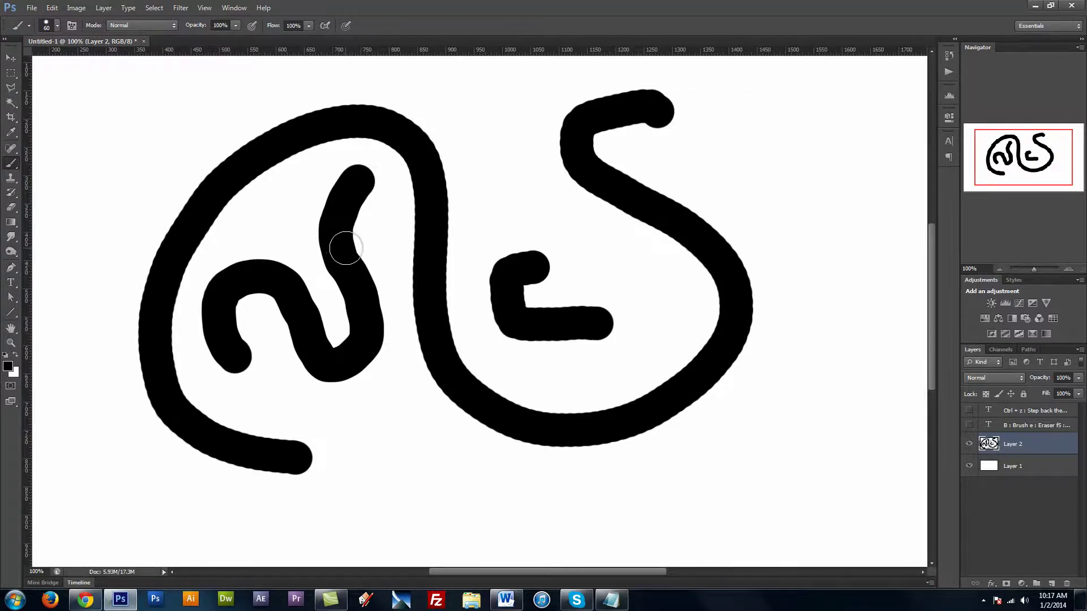
pyautogui.press('F5')
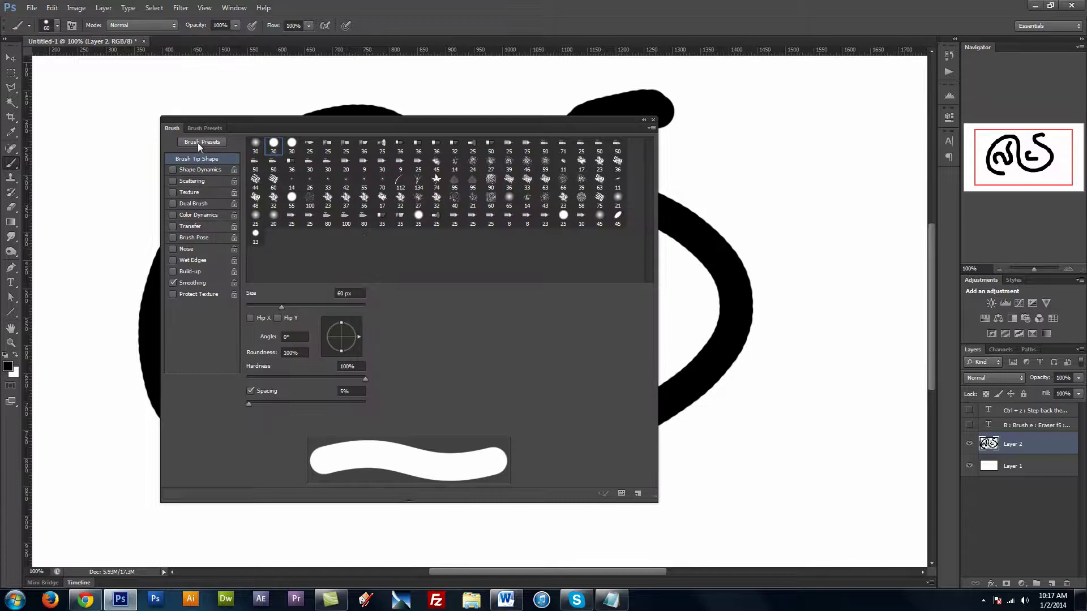
# - Enable Transfer and set the Opacity Jitter Control to Pen Pressure
pyautogui.click(188, 226)
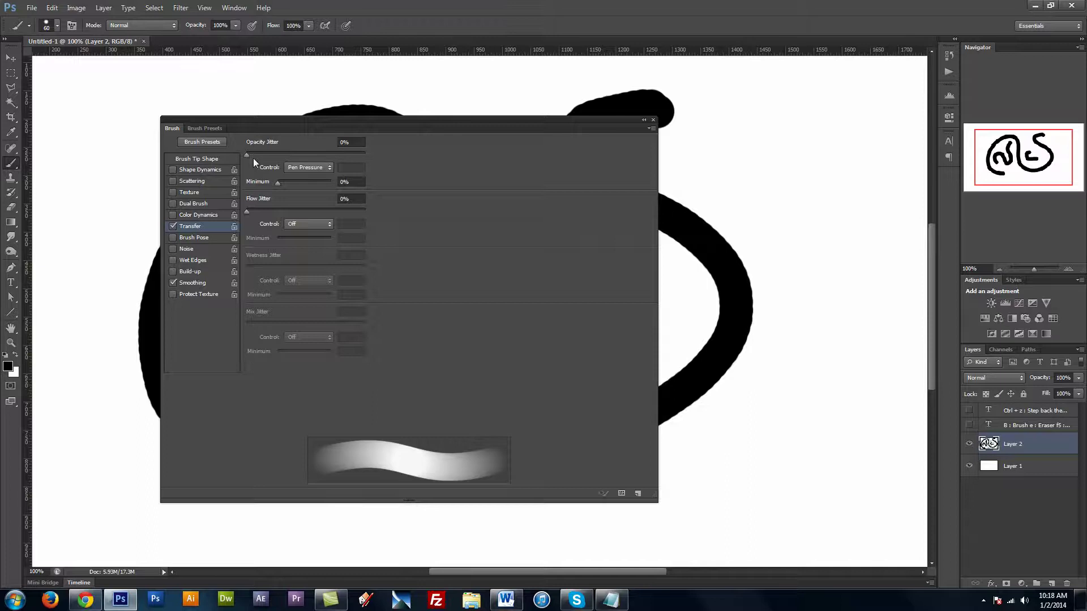
pyautogui.click(320, 166)
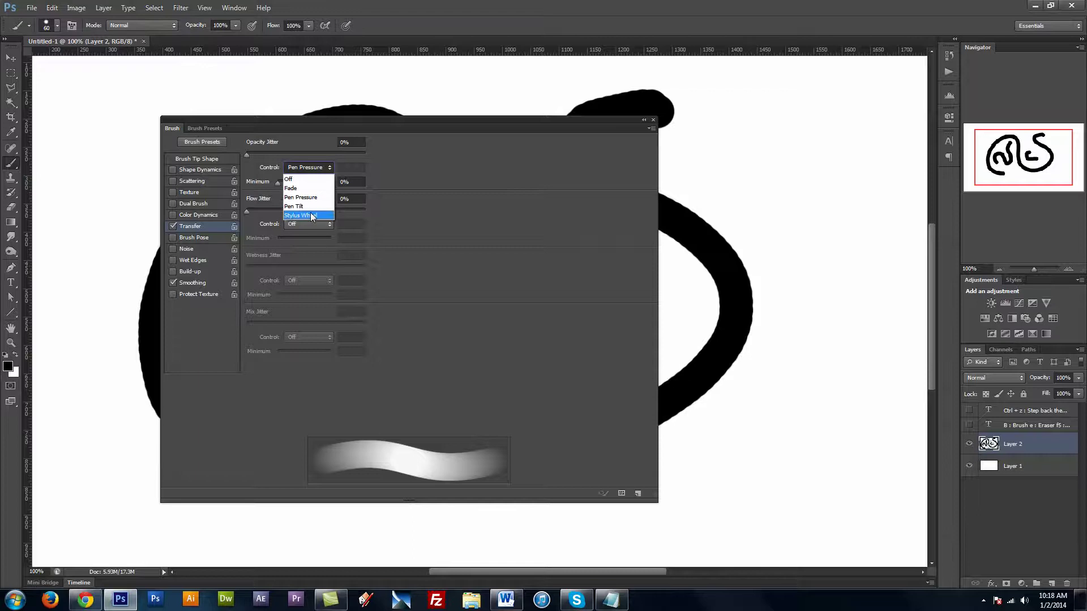
pyautogui.click(306, 180)
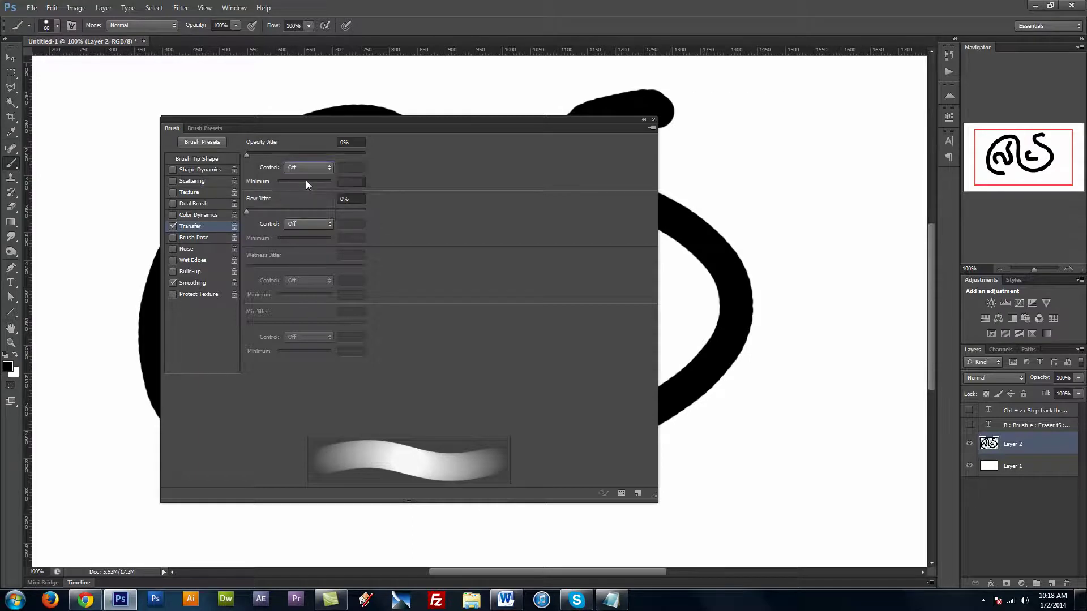
pyautogui.click(313, 169)
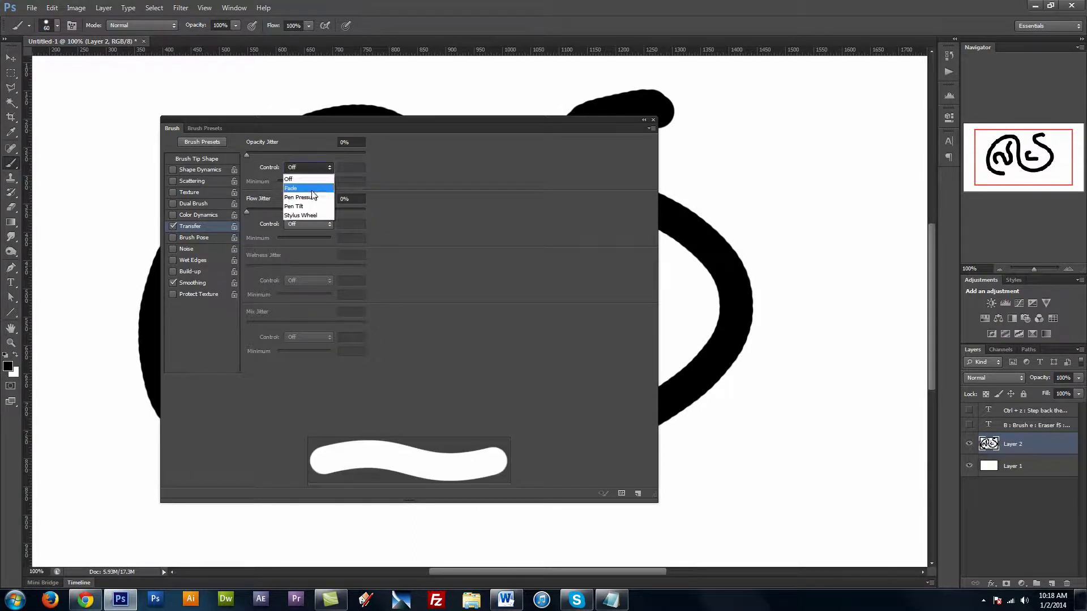
pyautogui.click(313, 199)
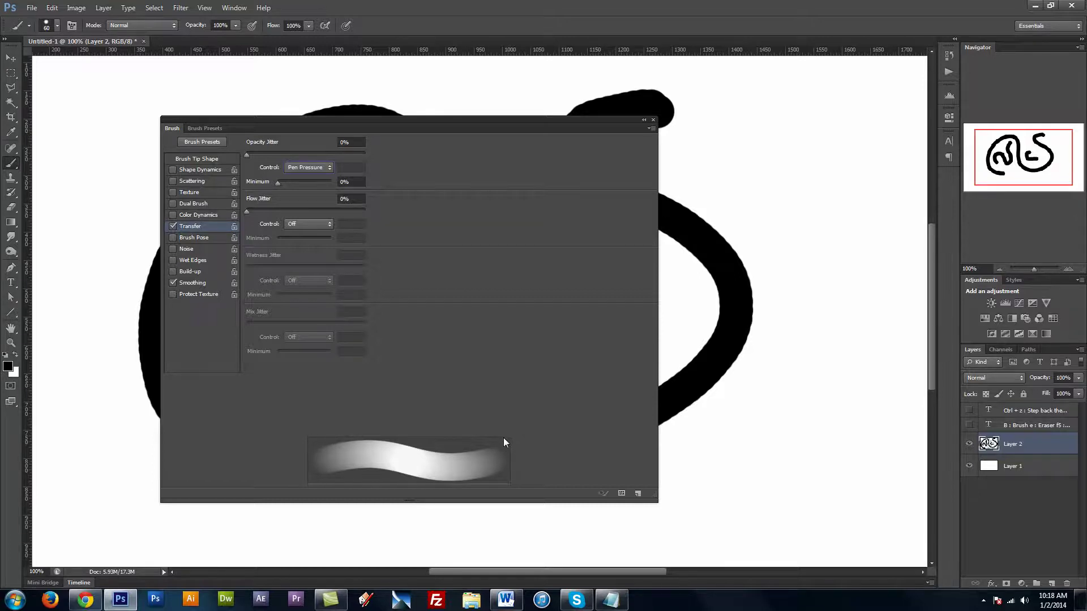
# - Paint a winding pressure-faded grey test stroke across the canvas with the Brush panel hidden
pyautogui.press('F5')
pyautogui.moveTo(492, 86)
pyautogui.mouseDown()
pyautogui.moveTo(517, 151)
pyautogui.moveTo(419, 319)
pyautogui.moveTo(394, 426)
pyautogui.moveTo(362, 426)
pyautogui.moveTo(387, 389)
pyautogui.moveTo(467, 491)
pyautogui.moveTo(544, 502)
pyautogui.moveTo(706, 456)
pyautogui.moveTo(774, 460)
pyautogui.moveTo(825, 342)
pyautogui.moveTo(866, 427)
pyautogui.moveTo(791, 507)
pyautogui.moveTo(713, 384)
pyautogui.moveTo(826, 249)
pyautogui.mouseUp()
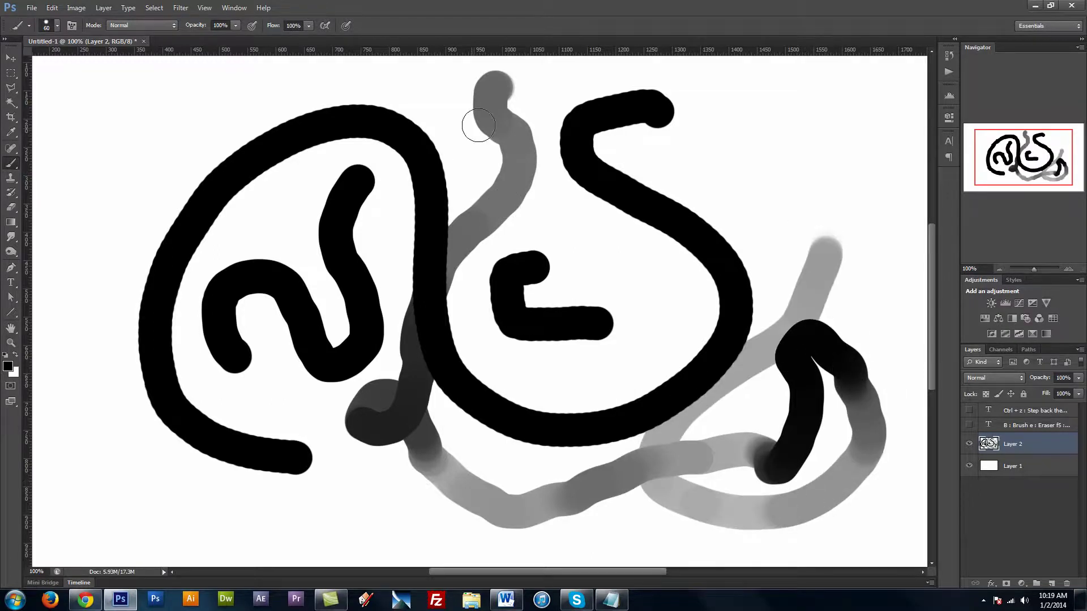
pyautogui.press('F5')
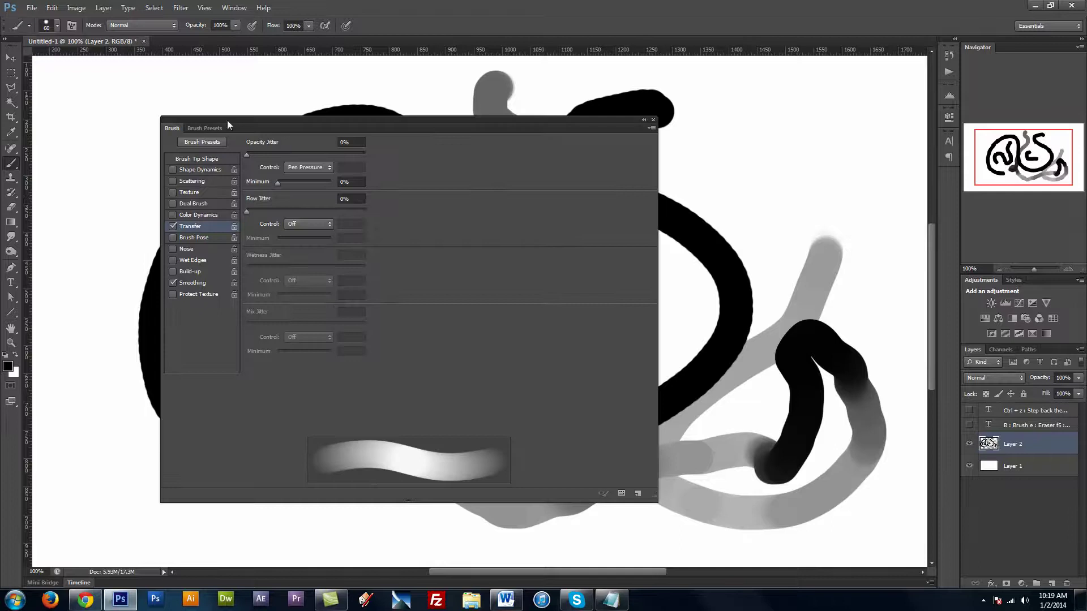
# - Save the current brush as a new preset named 'round brush'
pyautogui.click(203, 129)
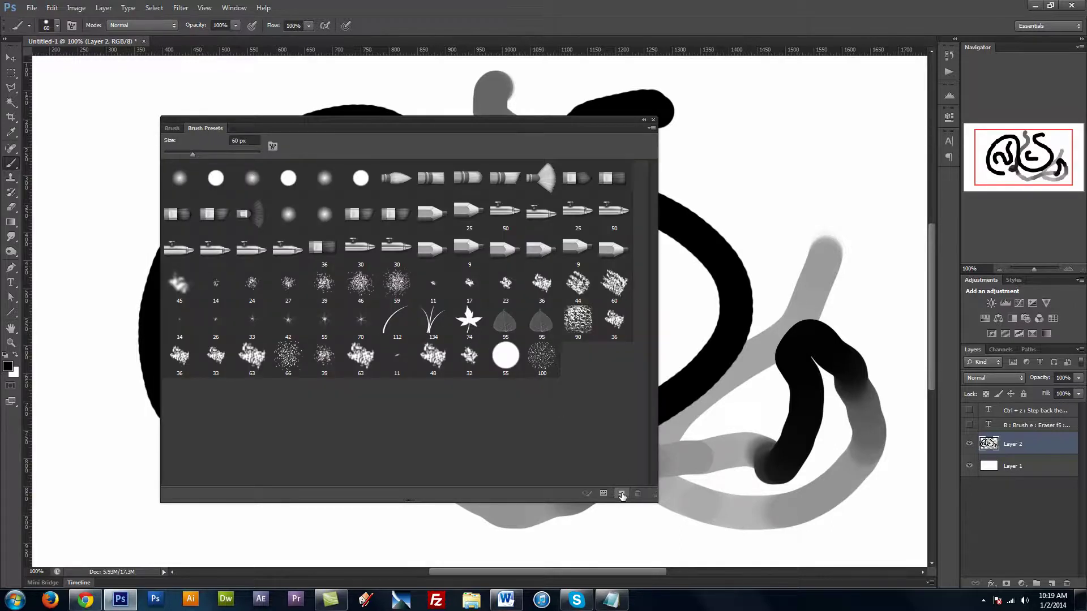
pyautogui.click(621, 494)
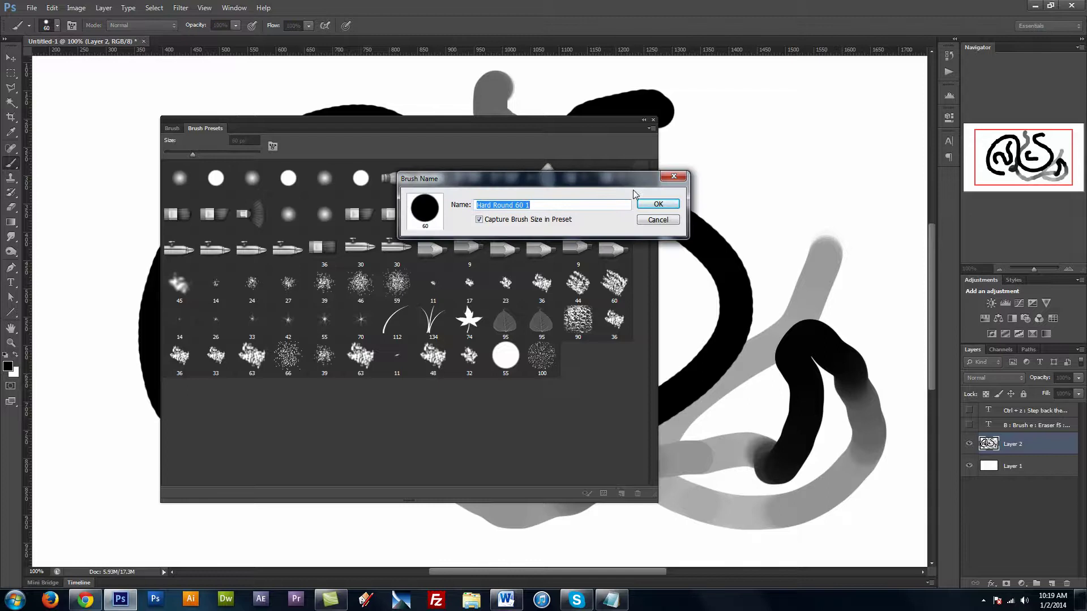
pyautogui.write('round brush')
pyautogui.click(658, 204)
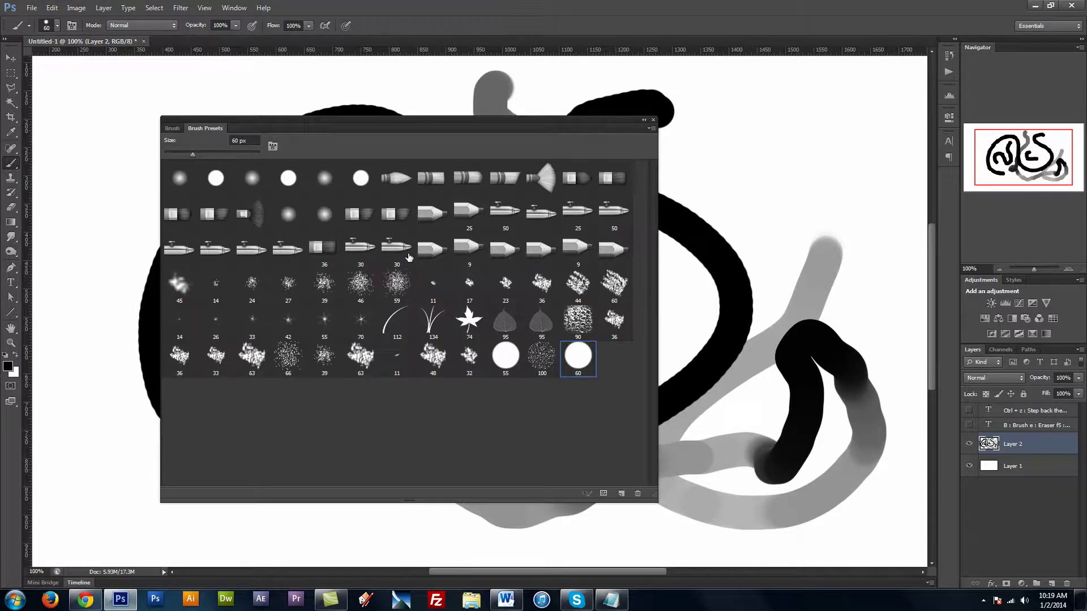
# - Paint winding mid-grey pressure-faded strokes across the upper-right canvas
pyautogui.click(172, 128)
pyautogui.click(196, 128)
pyautogui.click(793, 97)
pyautogui.moveTo(777, 106)
pyautogui.mouseDown()
pyautogui.moveTo(803, 148)
pyautogui.moveTo(759, 169)
pyautogui.moveTo(704, 109)
pyautogui.moveTo(698, 167)
pyautogui.moveTo(738, 207)
pyautogui.moveTo(778, 218)
pyautogui.moveTo(864, 205)
pyautogui.moveTo(886, 187)
pyautogui.mouseUp()
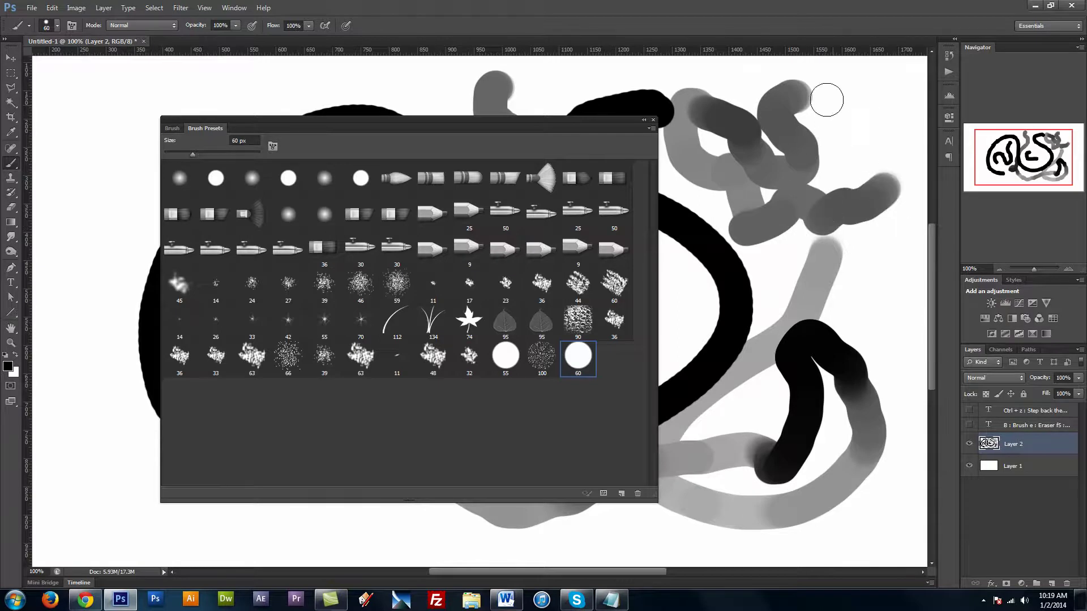
pyautogui.click(172, 128)
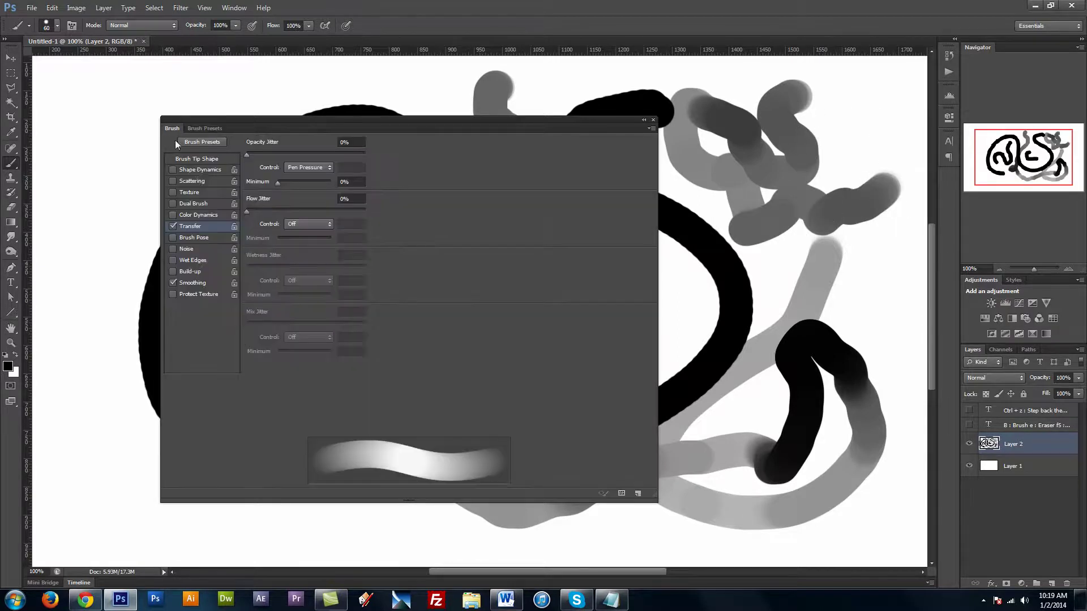
# - Enable Shape Dynamics with size, angle and roundness jitter at 0%
pyautogui.click(185, 170)
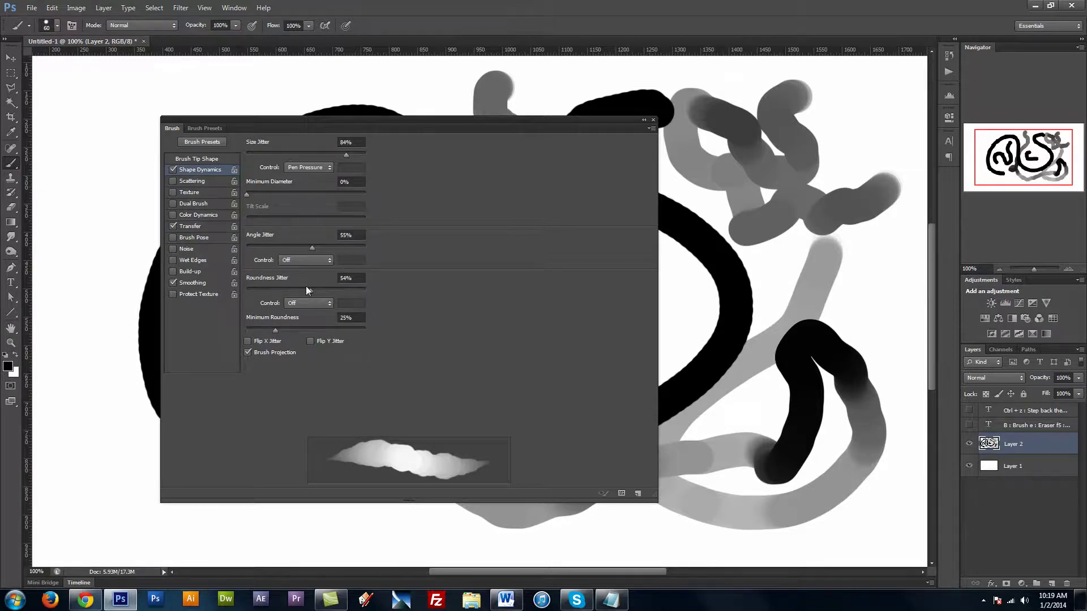
pyautogui.moveTo(309, 291); pyautogui.dragTo(232, 285)
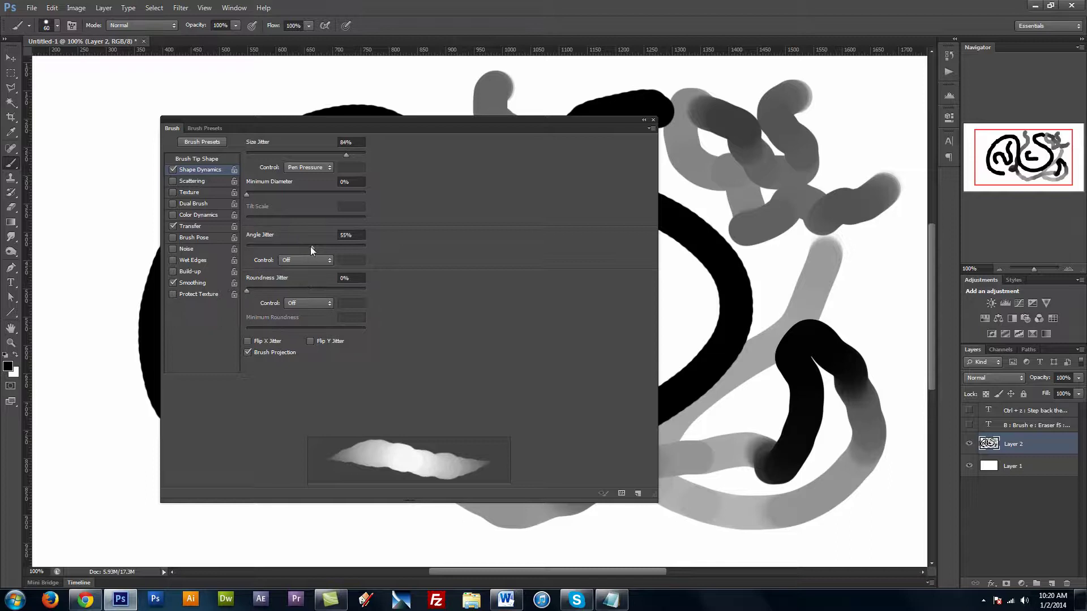
pyautogui.moveTo(346, 154); pyautogui.dragTo(217, 146)
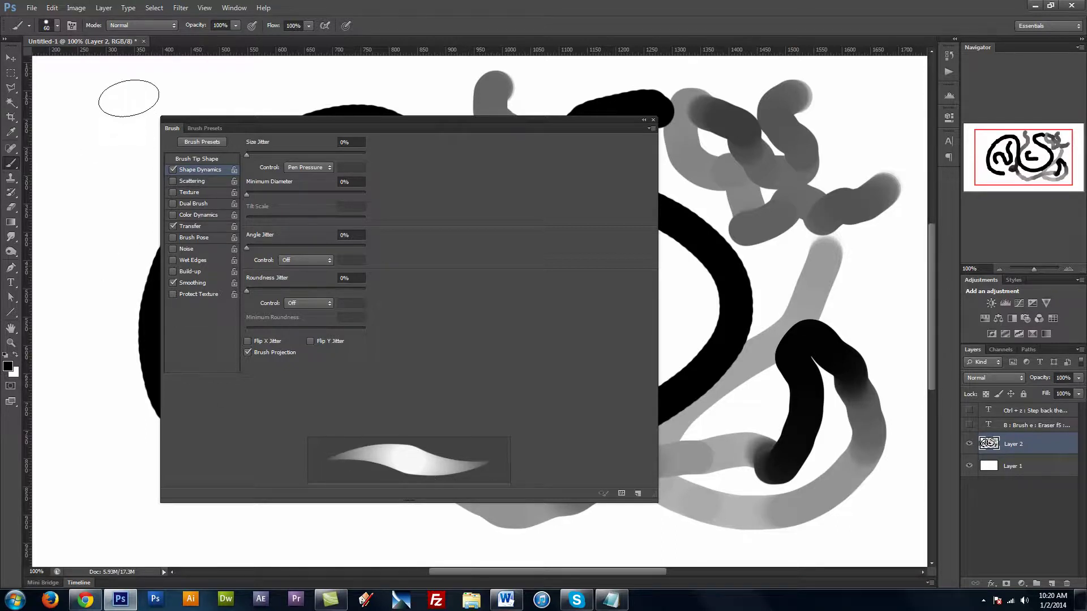
pyautogui.click(194, 160)
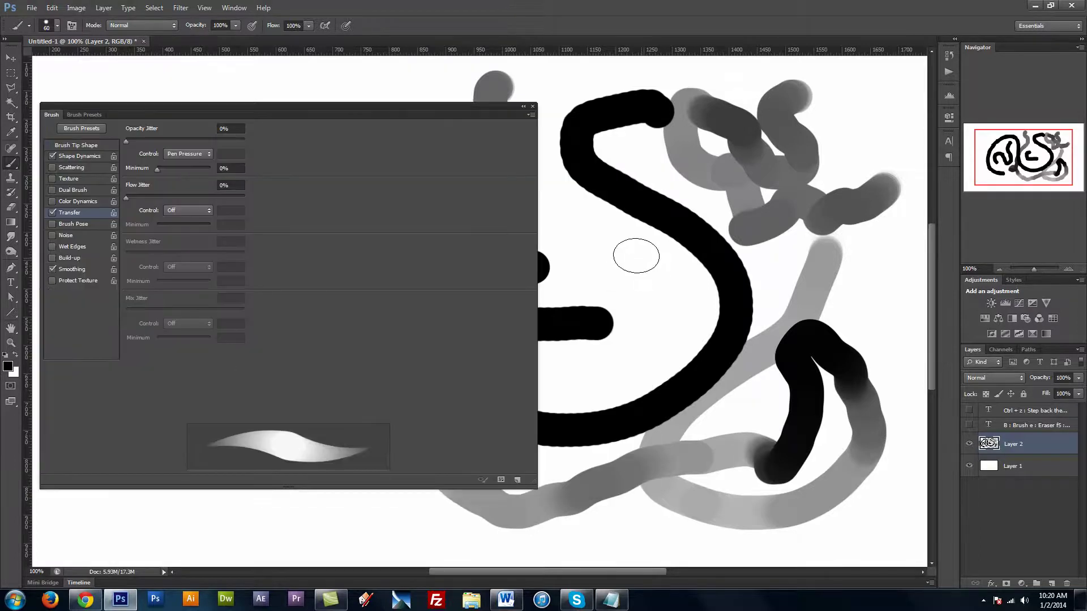
# - Paint a grey dot and test strokes near the canvas centre, joining the vertical blob to the bar
pyautogui.click(632, 239)
pyautogui.moveTo(635, 253)
pyautogui.mouseDown()
pyautogui.moveTo(643, 340)
pyautogui.moveTo(579, 382)
pyautogui.moveTo(570, 395)
pyautogui.moveTo(581, 396)
pyautogui.moveTo(643, 376)
pyautogui.moveTo(679, 330)
pyautogui.moveTo(678, 271)
pyautogui.moveTo(657, 235)
pyautogui.moveTo(608, 211)
pyautogui.moveTo(585, 221)
pyautogui.moveTo(581, 247)
pyautogui.mouseUp()
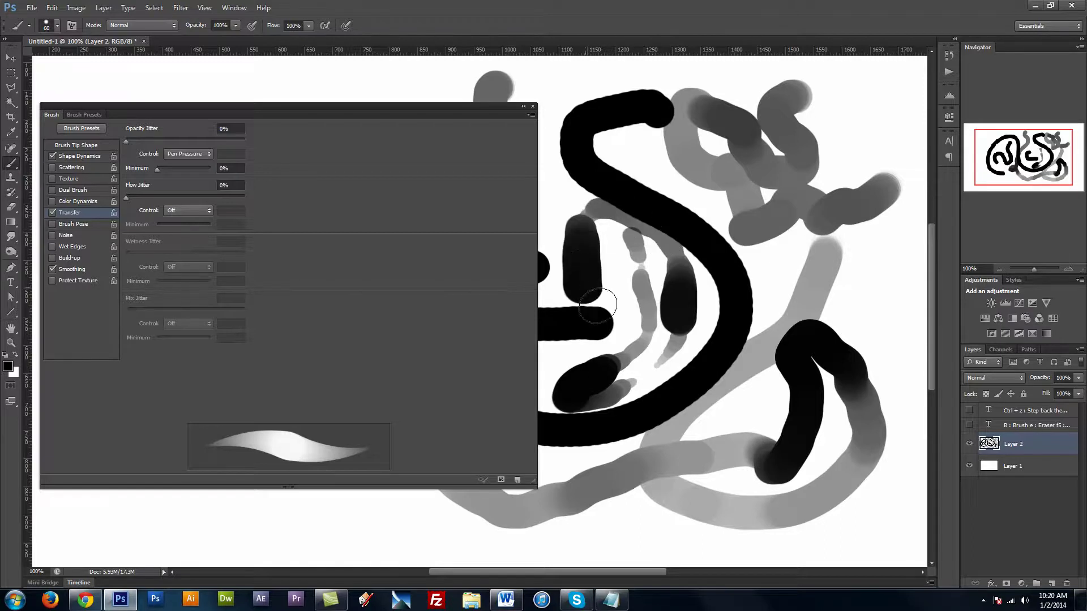
pyautogui.moveTo(597, 306); pyautogui.dragTo(607, 301)
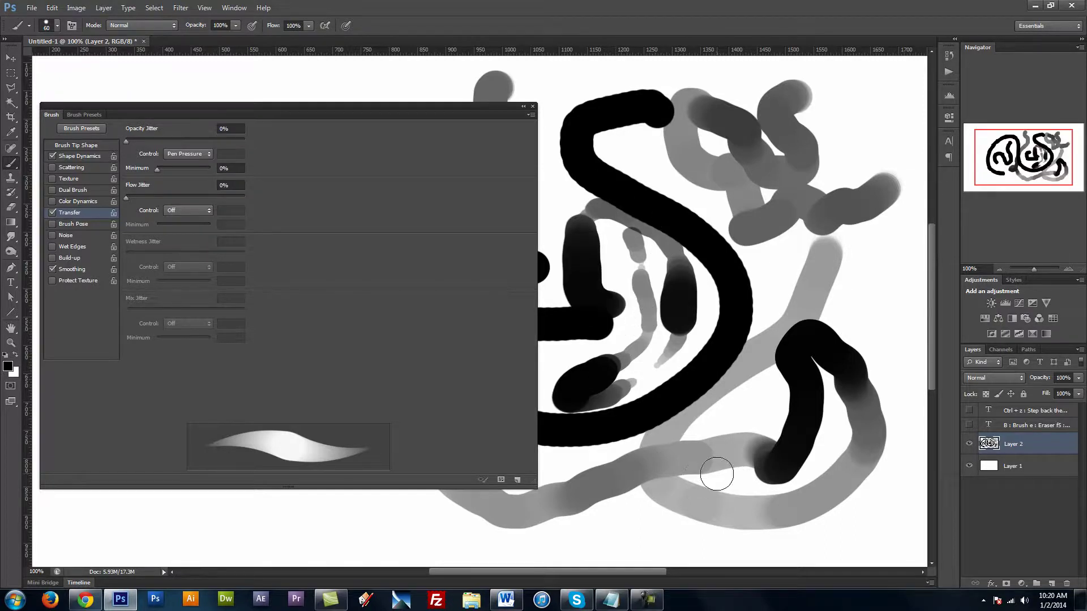
# - Save the current brush as a new 60 px preset named 'Hopefully'
pyautogui.click(74, 117)
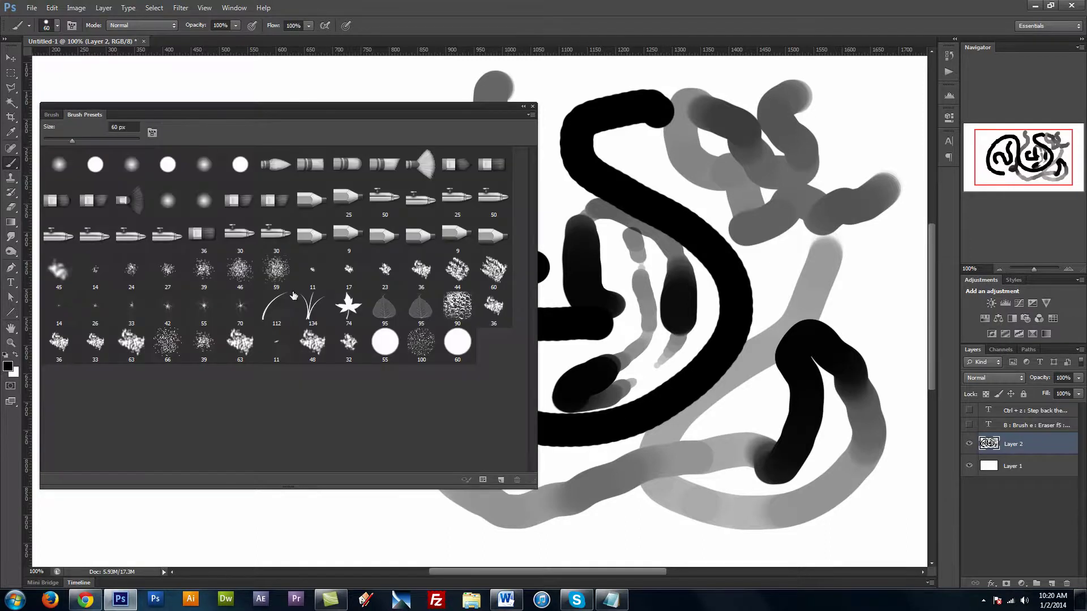
pyautogui.click(500, 479)
pyautogui.write('Hopefully')
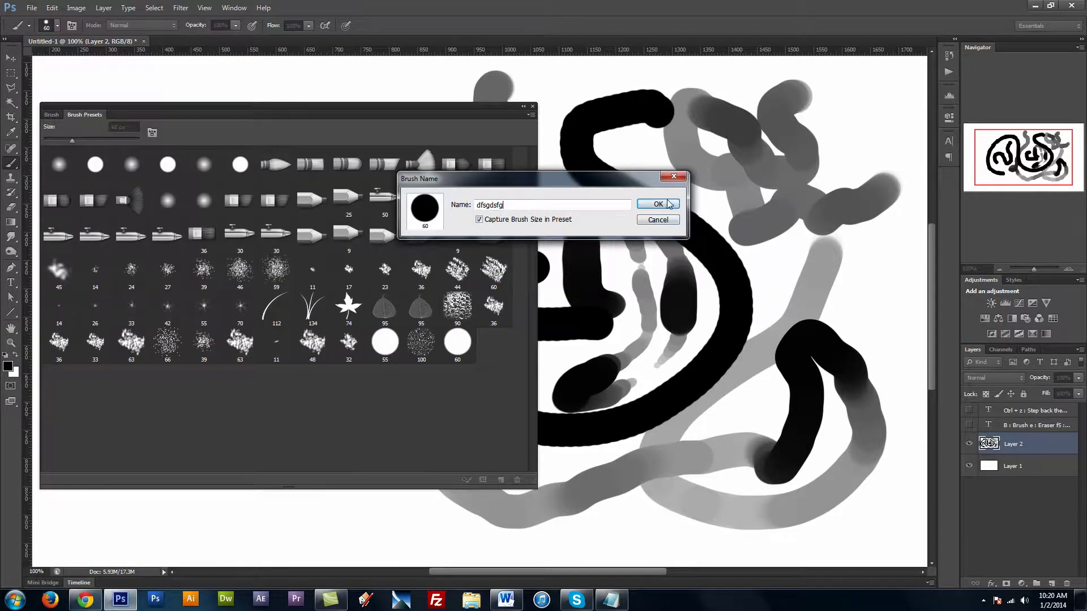
pyautogui.click(674, 204)
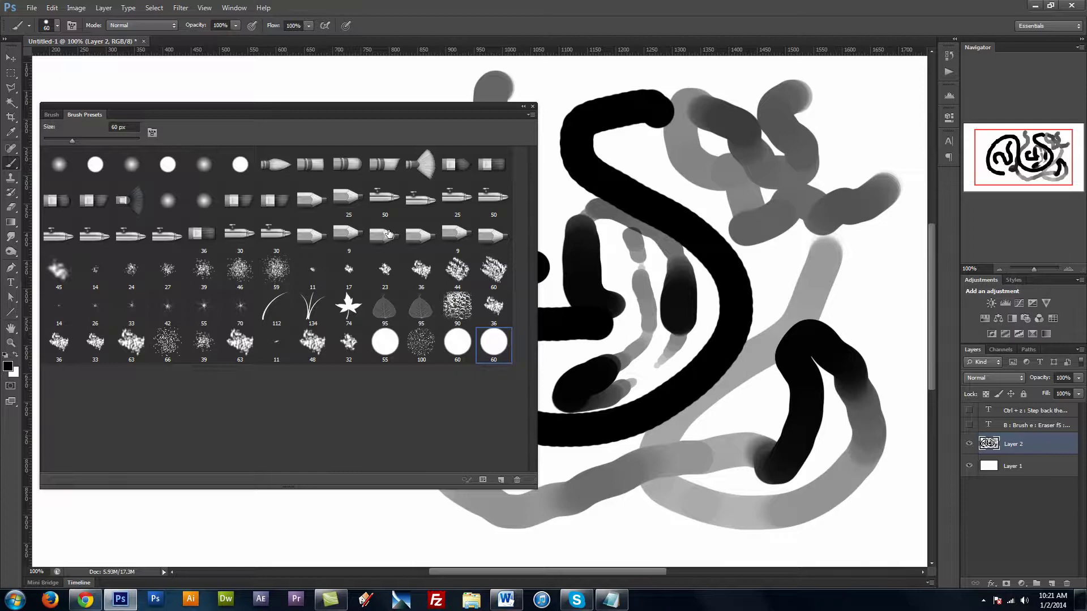
# - Replace the stroke layer with a new empty layer and flatten the tip to 8% roundness with 726% spacing
pyautogui.press('Delete')
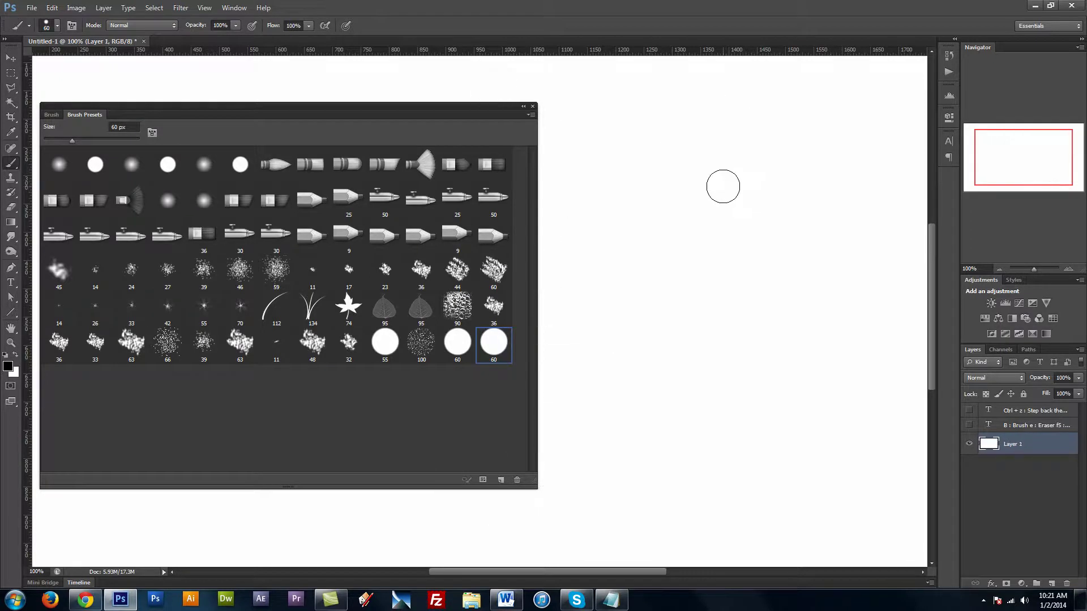
pyautogui.click(1051, 584)
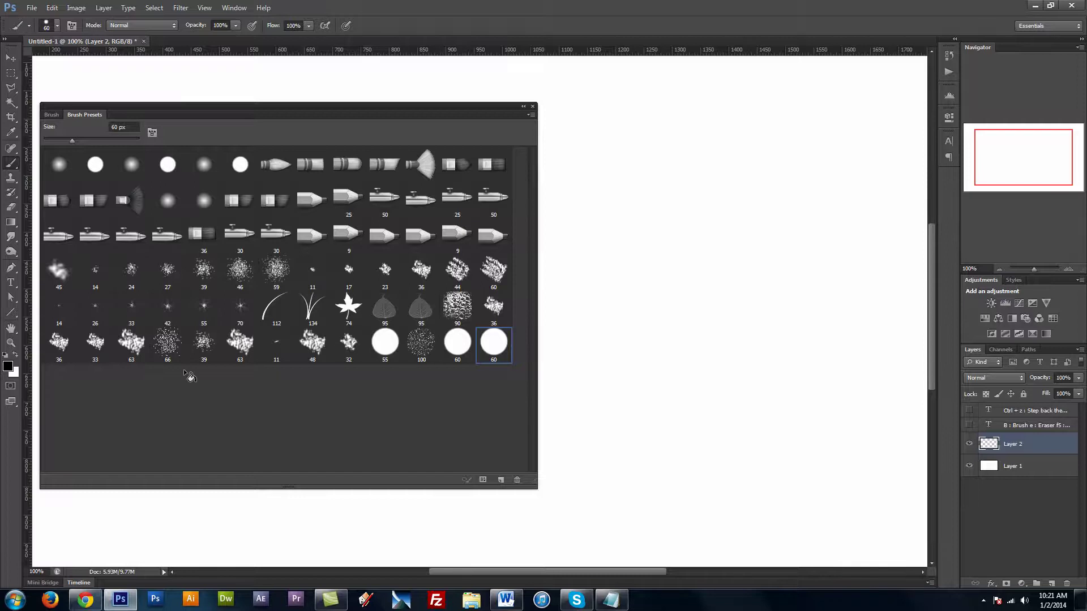
pyautogui.press('F5')
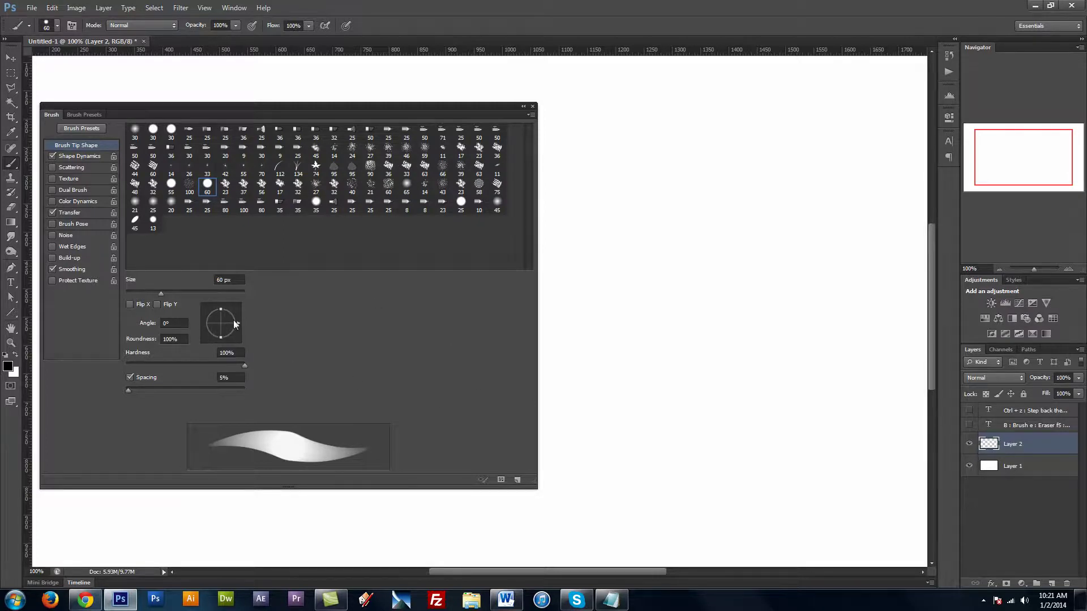
pyautogui.moveTo(236, 324)
pyautogui.mouseDown()
pyautogui.moveTo(223, 309)
pyautogui.moveTo(233, 337)
pyautogui.moveTo(251, 323)
pyautogui.moveTo(220, 309)
pyautogui.moveTo(220, 321)
pyautogui.mouseUp()
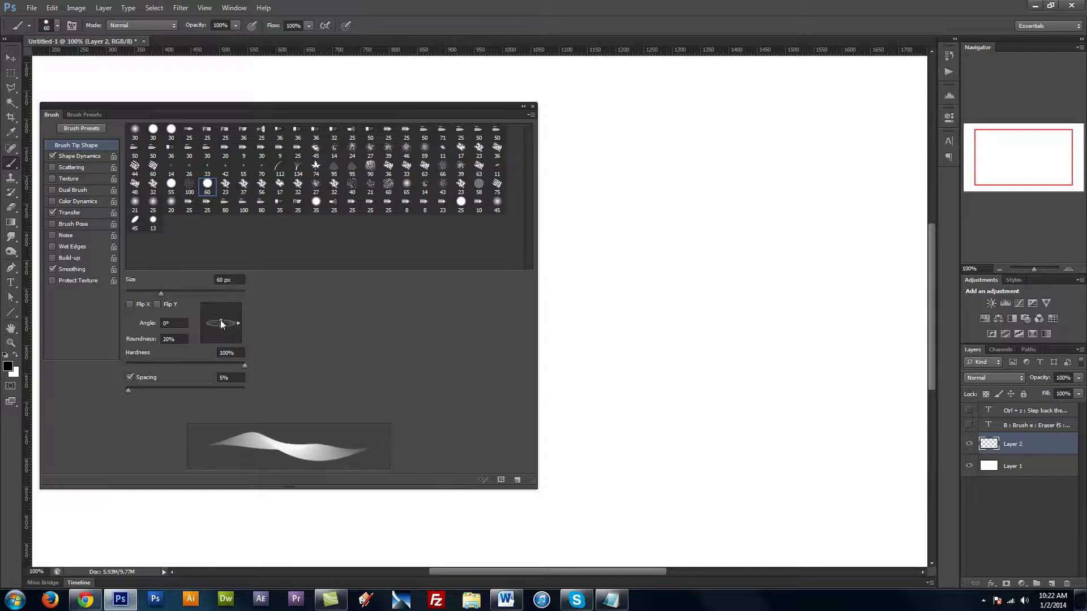
pyautogui.moveTo(134, 389); pyautogui.dragTo(237, 386)
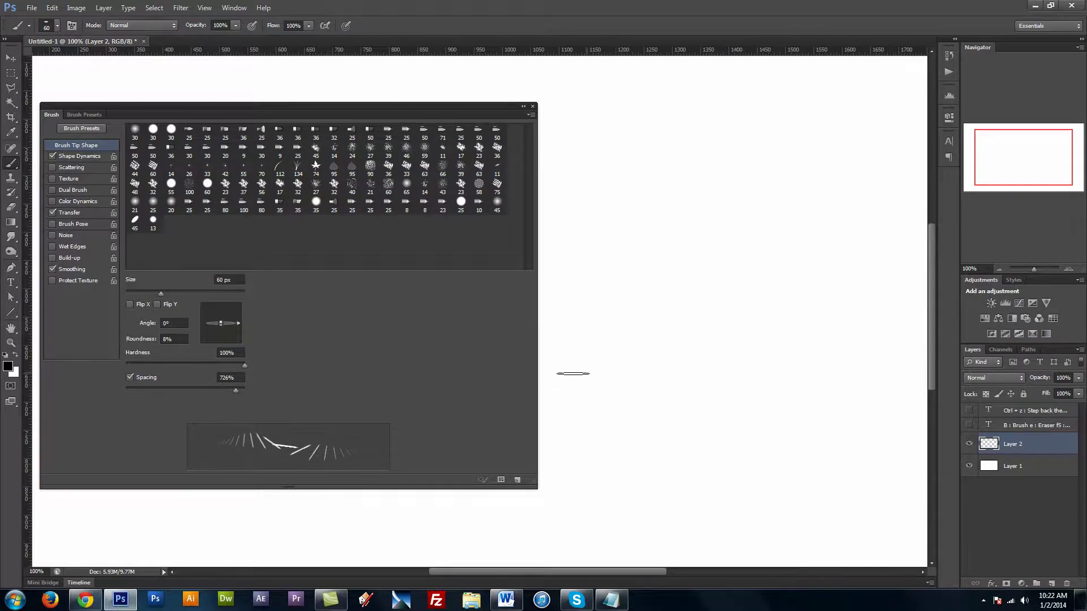
# - Enable Scattering at 243% and try Count values from 1 up to 3
pyautogui.click(77, 168)
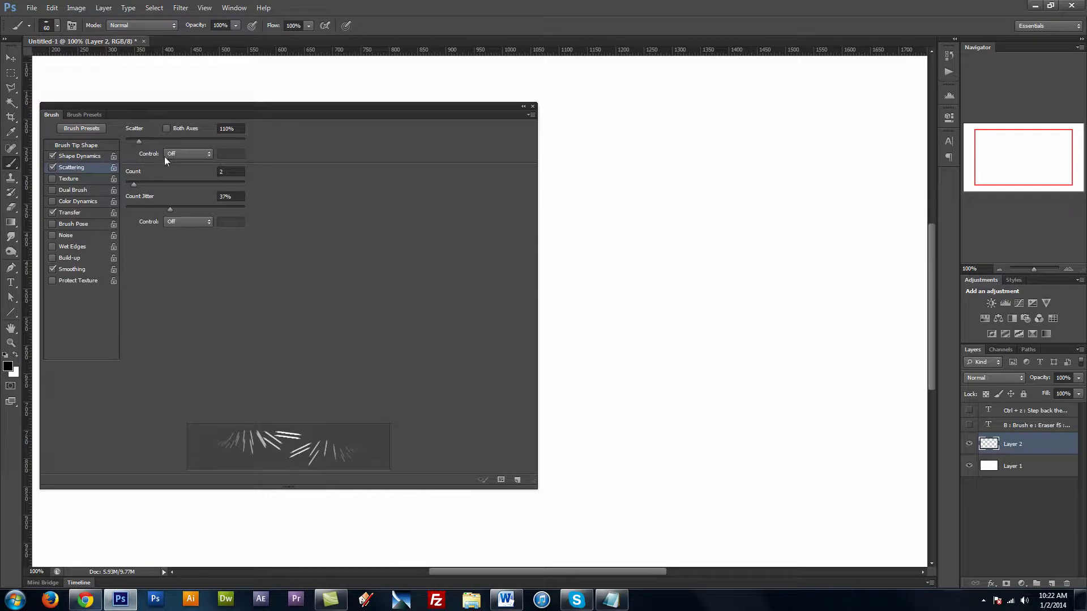
pyautogui.moveTo(139, 143); pyautogui.dragTo(155, 141)
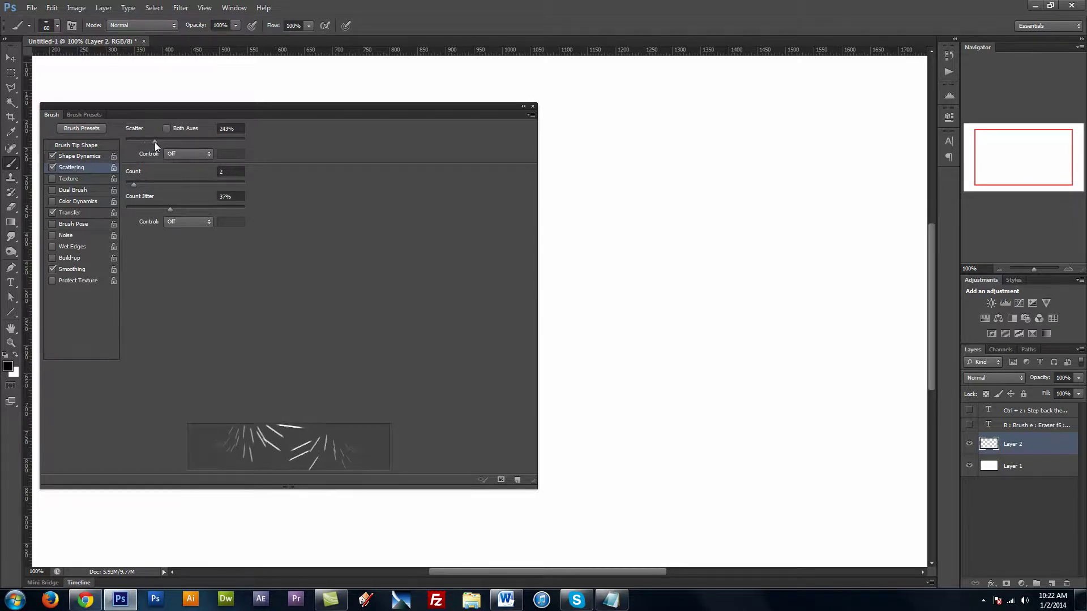
pyautogui.moveTo(132, 187); pyautogui.dragTo(127, 186)
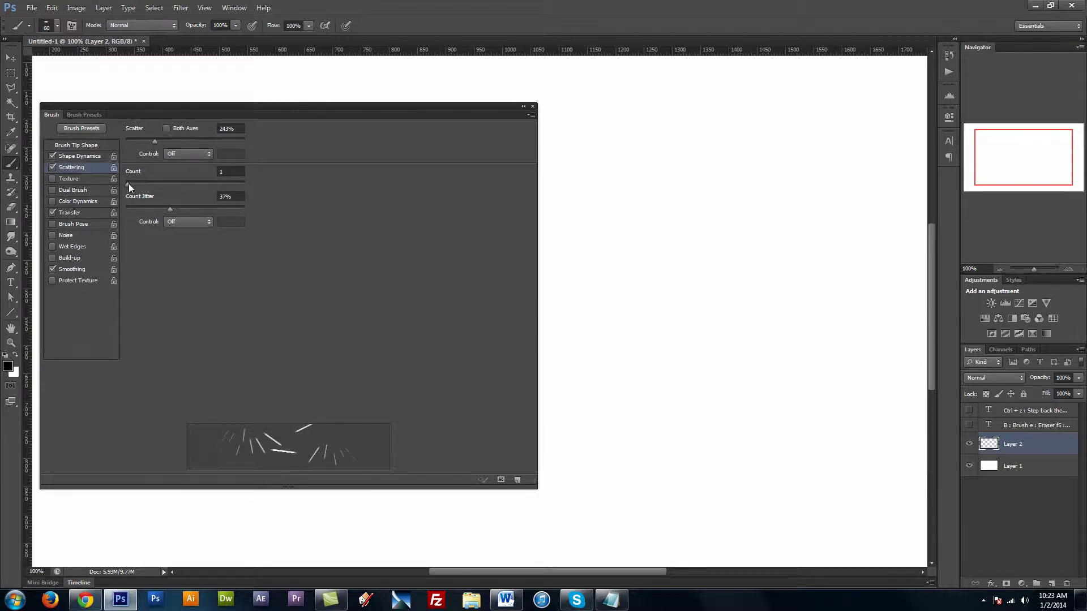
pyautogui.moveTo(129, 184); pyautogui.dragTo(133, 183)
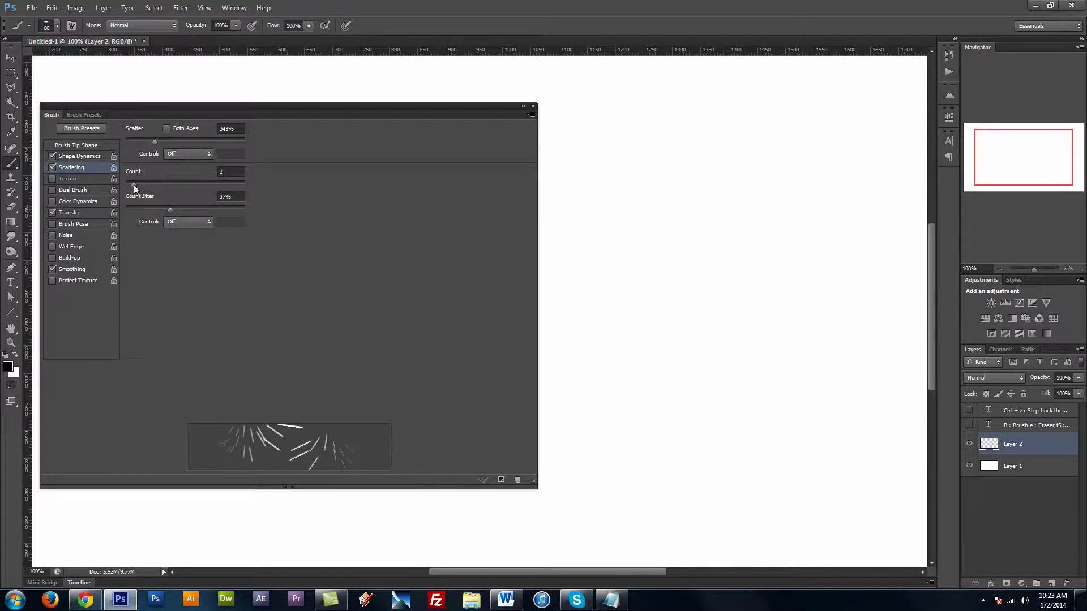
pyautogui.moveTo(134, 185)
pyautogui.mouseDown()
pyautogui.moveTo(153, 187)
pyautogui.moveTo(125, 187)
pyautogui.mouseUp()
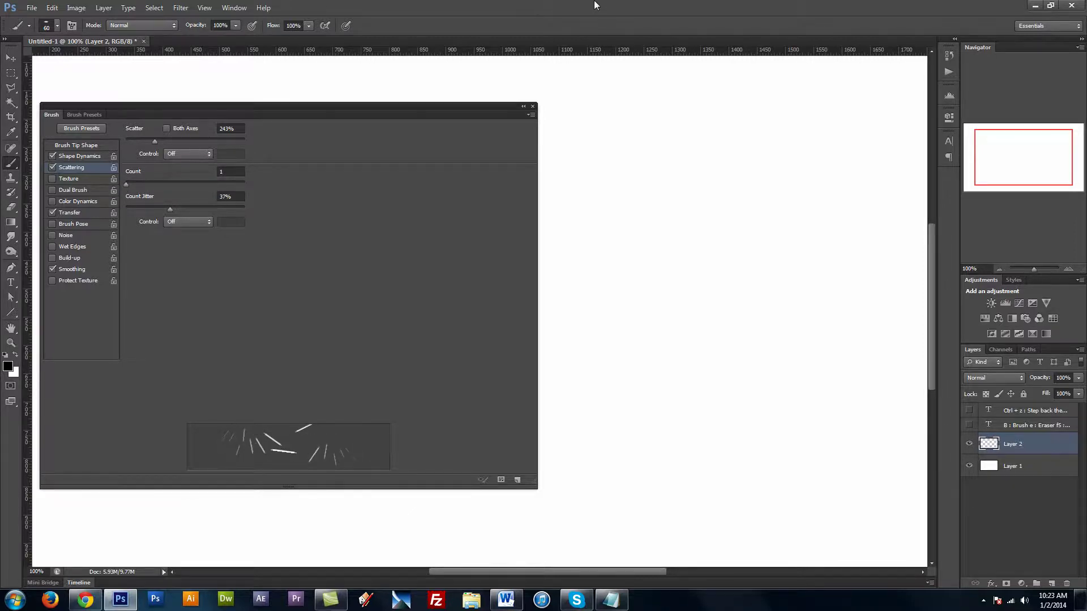
# - Paint rows of scattered horizontal dashes across the right half of the canvas, plus a single dab
pyautogui.moveTo(769, 219)
pyautogui.mouseDown()
pyautogui.moveTo(615, 241)
pyautogui.moveTo(792, 329)
pyautogui.mouseUp()
pyautogui.moveTo(865, 345)
pyautogui.mouseDown()
pyautogui.moveTo(581, 377)
pyautogui.moveTo(620, 329)
pyautogui.moveTo(837, 315)
pyautogui.moveTo(666, 260)
pyautogui.moveTo(605, 211)
pyautogui.moveTo(840, 183)
pyautogui.moveTo(675, 141)
pyautogui.moveTo(548, 124)
pyautogui.moveTo(741, 119)
pyautogui.moveTo(891, 85)
pyautogui.mouseUp()
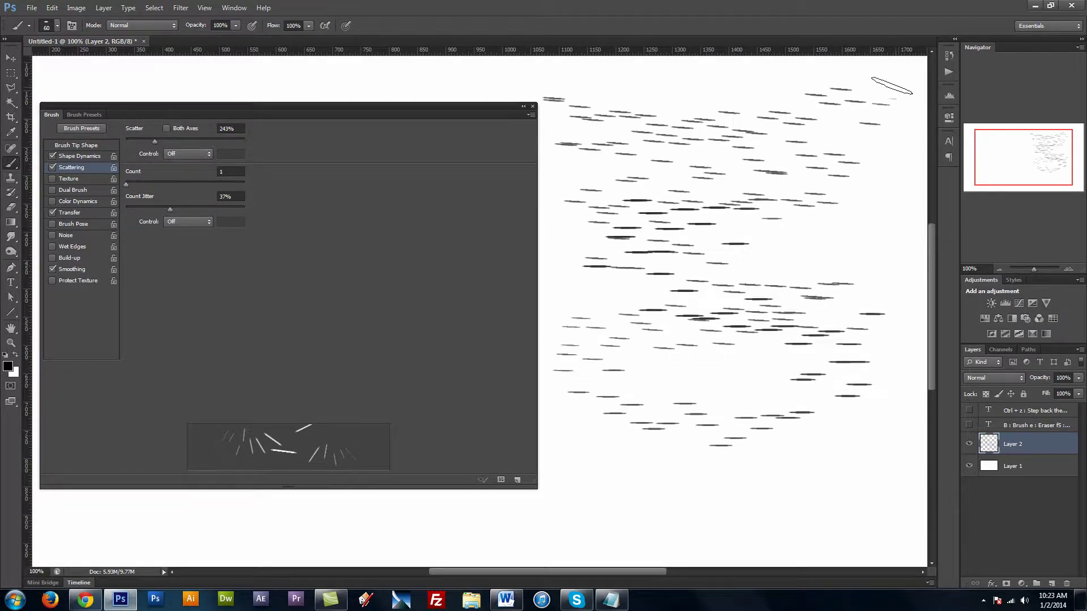
pyautogui.click(866, 211)
# - Set the brush tip to 100% roundness, 40% hardness and 30 px, then dab soft black dots below the dashes
pyautogui.click(72, 146)
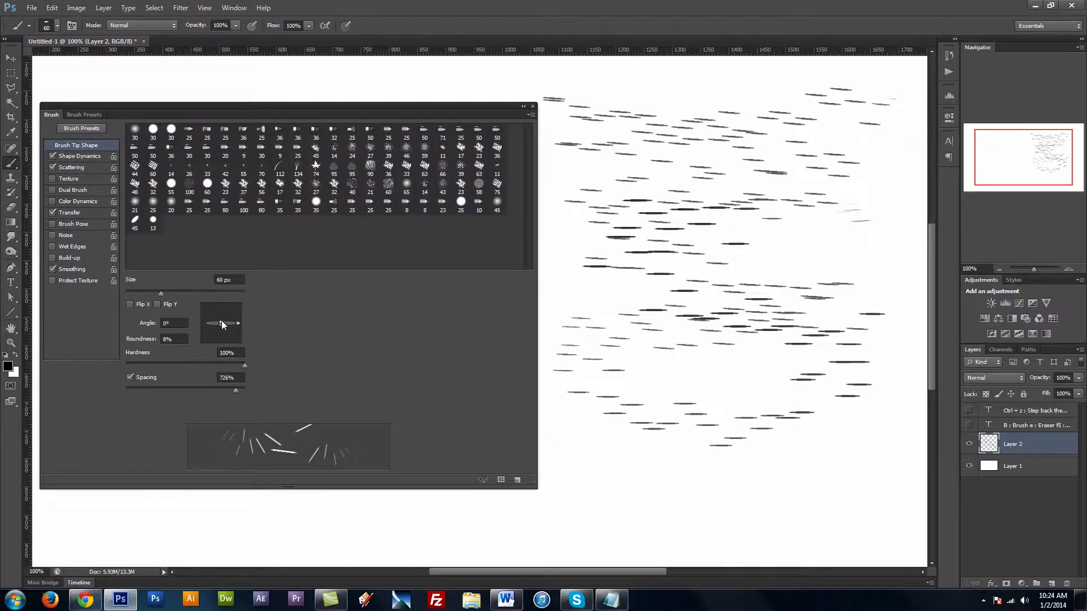
pyautogui.moveTo(222, 321); pyautogui.dragTo(223, 306)
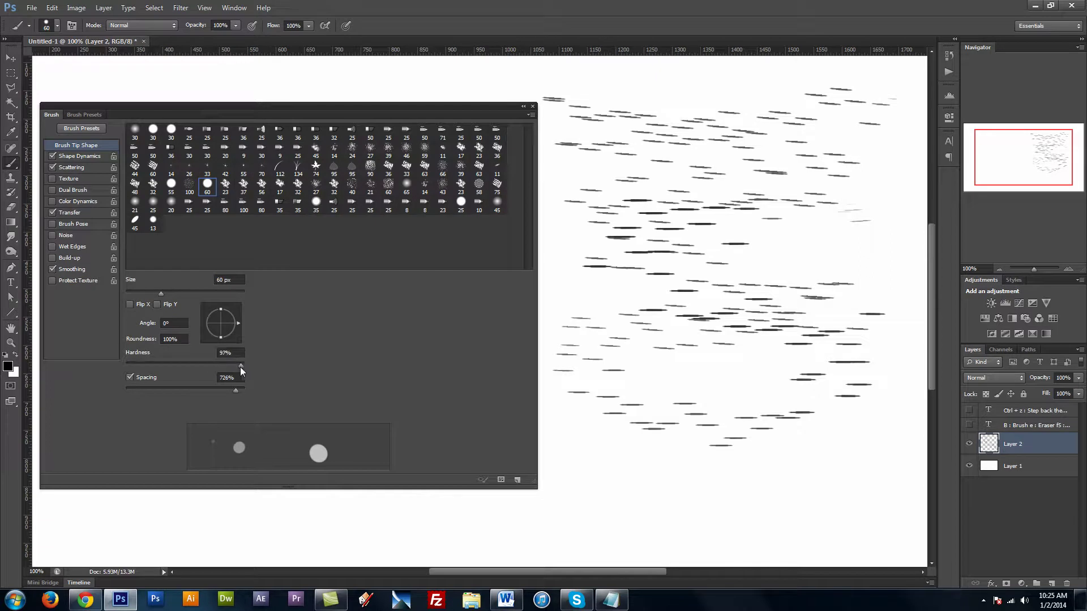
pyautogui.moveTo(226, 366); pyautogui.dragTo(220, 367)
pyautogui.moveTo(183, 368); pyautogui.dragTo(175, 369)
pyautogui.press('[')
pyautogui.press('[')
pyautogui.press('[')
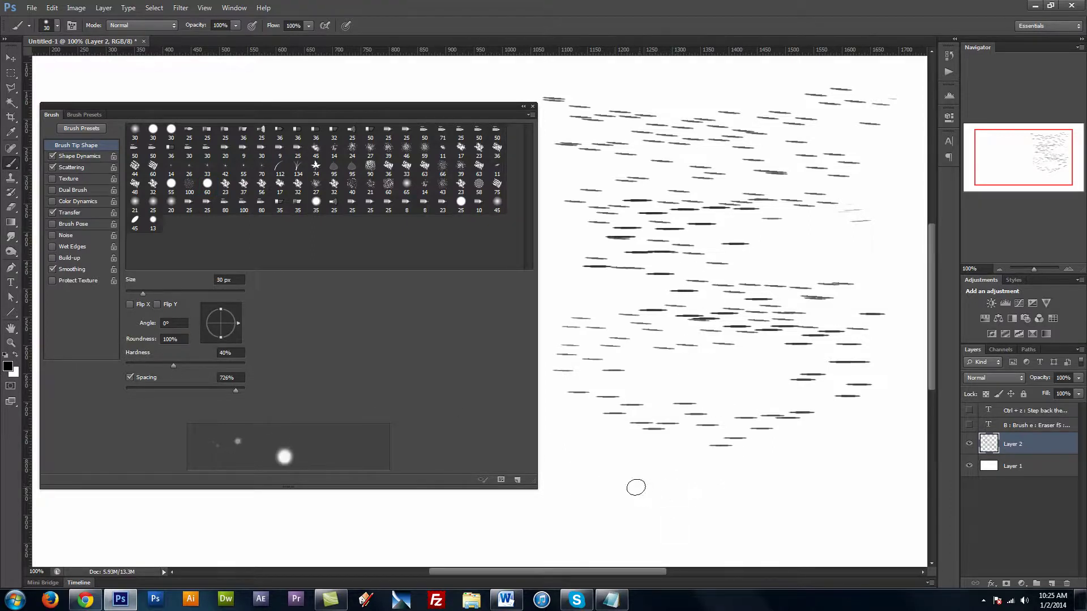
pyautogui.moveTo(636, 488)
pyautogui.mouseDown()
pyautogui.moveTo(678, 523)
pyautogui.moveTo(761, 487)
pyautogui.moveTo(669, 449)
pyautogui.moveTo(567, 507)
pyautogui.moveTo(670, 540)
pyautogui.moveTo(552, 532)
pyautogui.moveTo(520, 512)
pyautogui.moveTo(609, 459)
pyautogui.moveTo(772, 493)
pyautogui.moveTo(736, 461)
pyautogui.mouseUp()
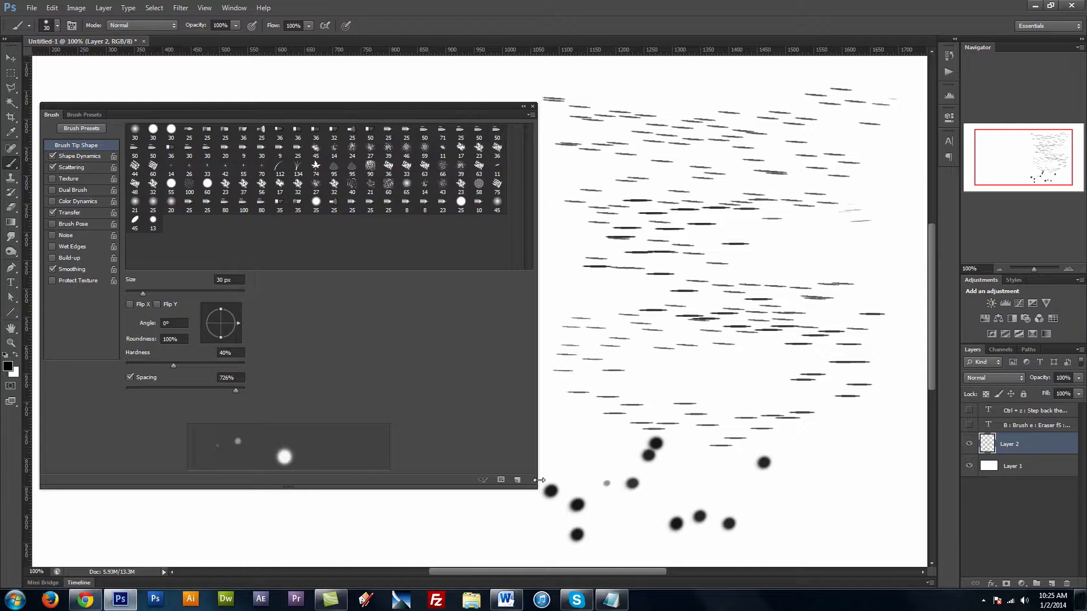
# - In Emergence.psd, add Layer 2 above siggy and set its blend mode to Linear Dodge (Add)
pyautogui.press('F5')
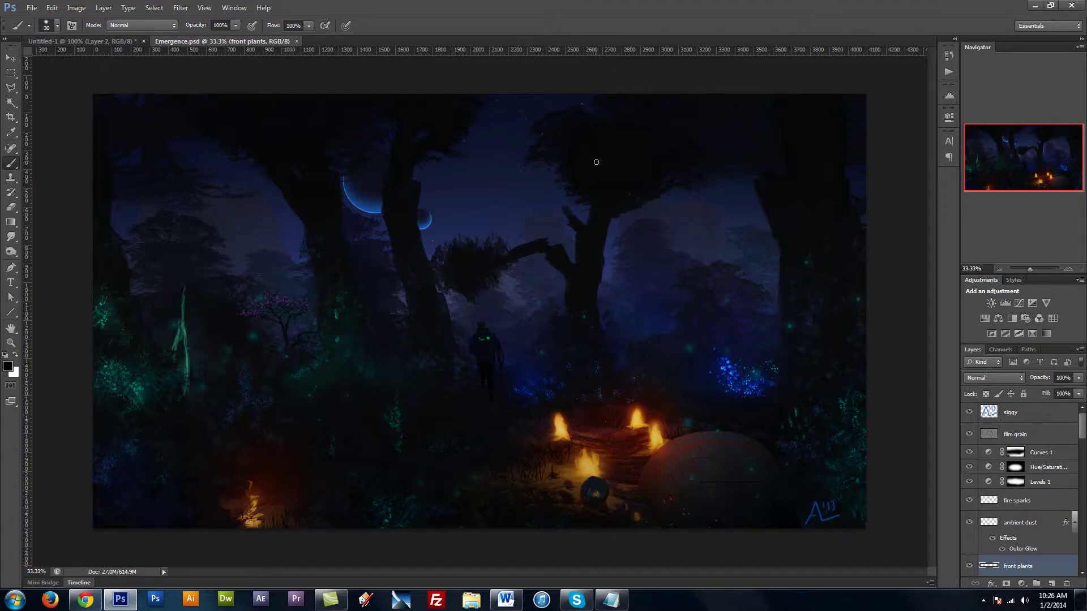
pyautogui.click(1022, 412)
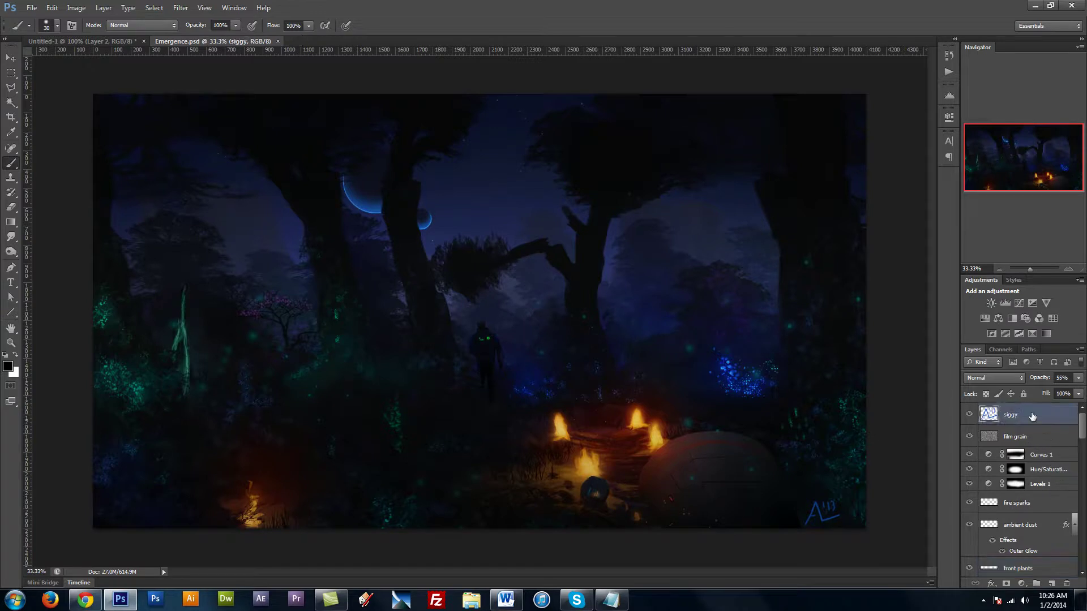
pyautogui.click(1051, 583)
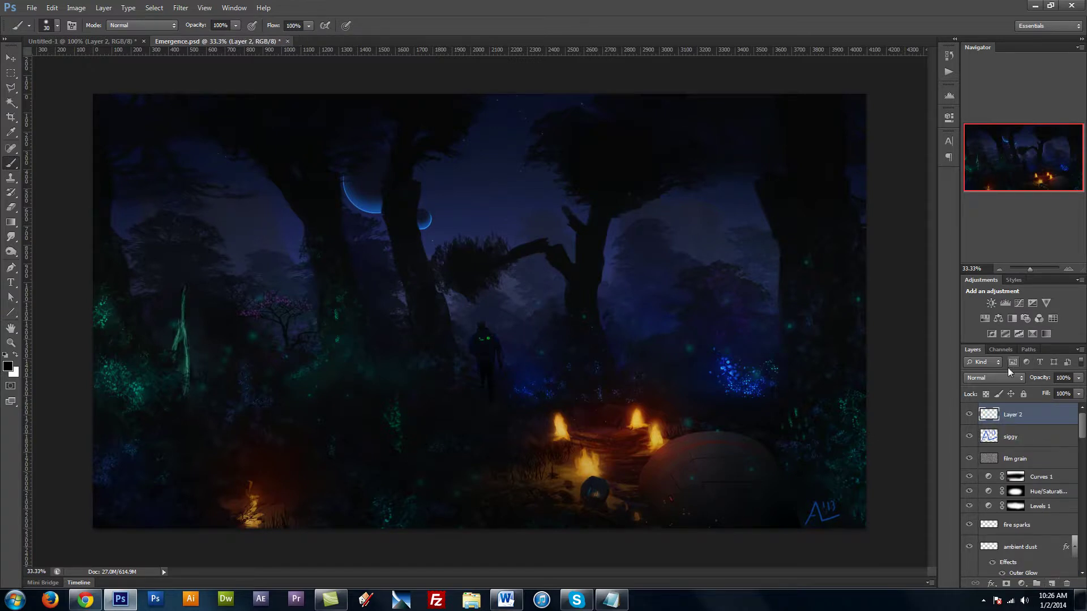
pyautogui.click(994, 380)
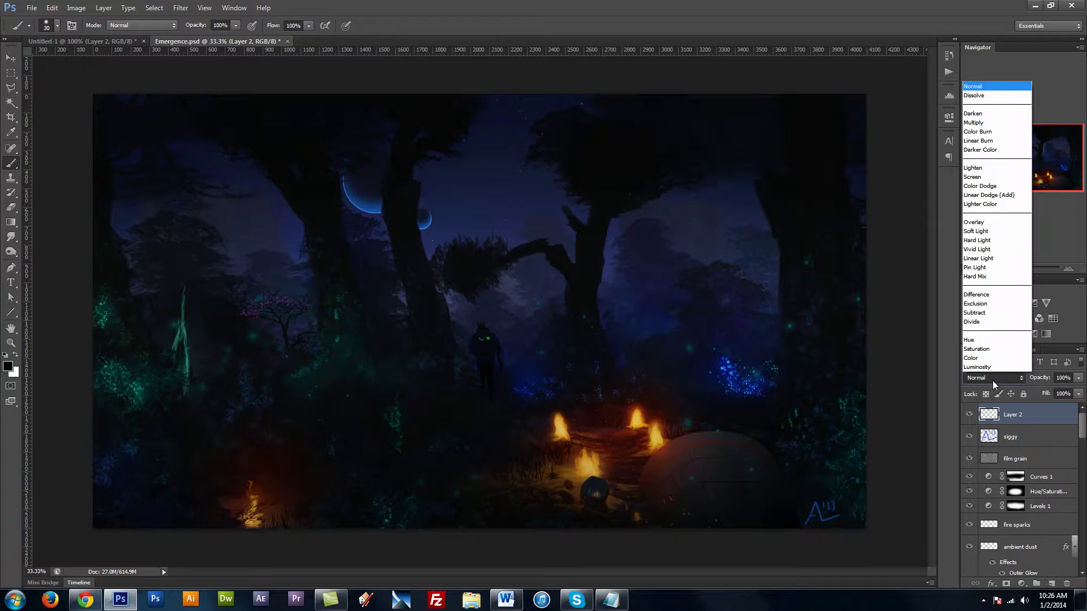
pyautogui.click(1001, 195)
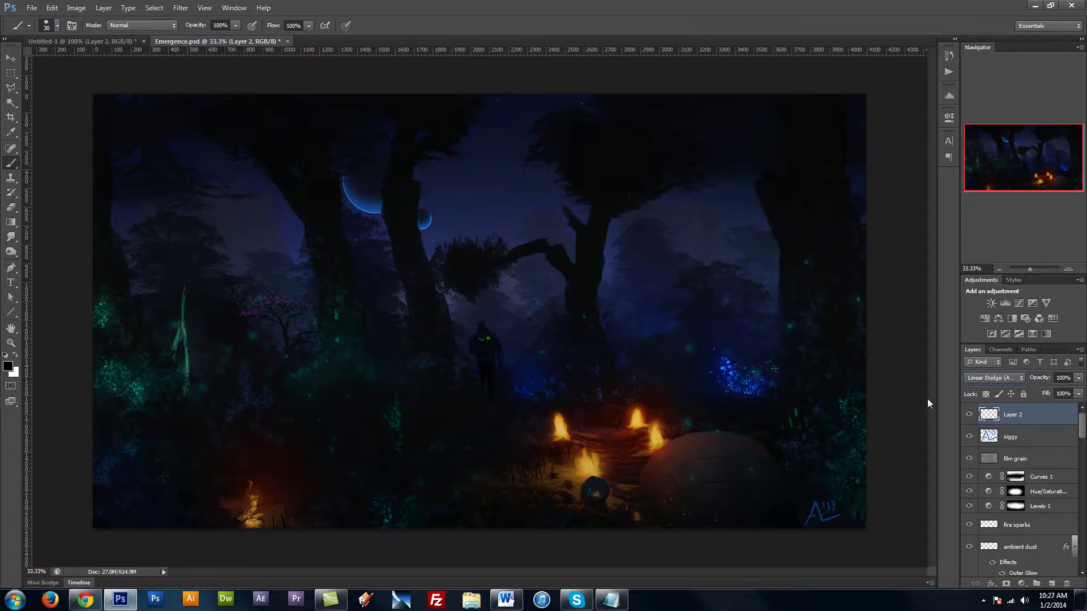
# - Enable Color Dynamics with 8% hue, 6% saturation and 4% brightness jitter
pyautogui.press('F5')
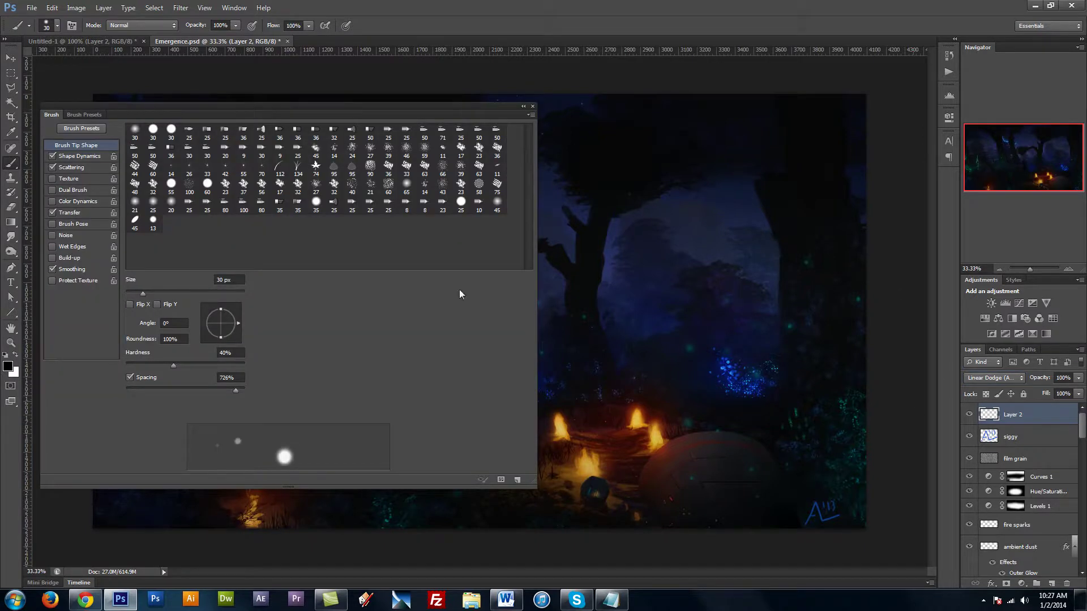
pyautogui.click(77, 202)
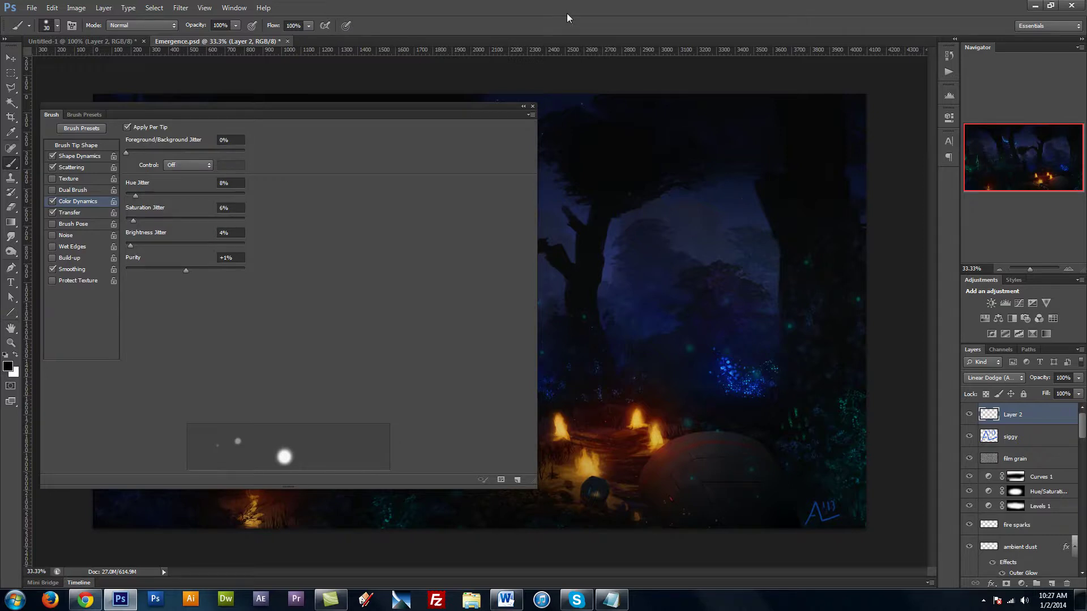
pyautogui.press('F5')
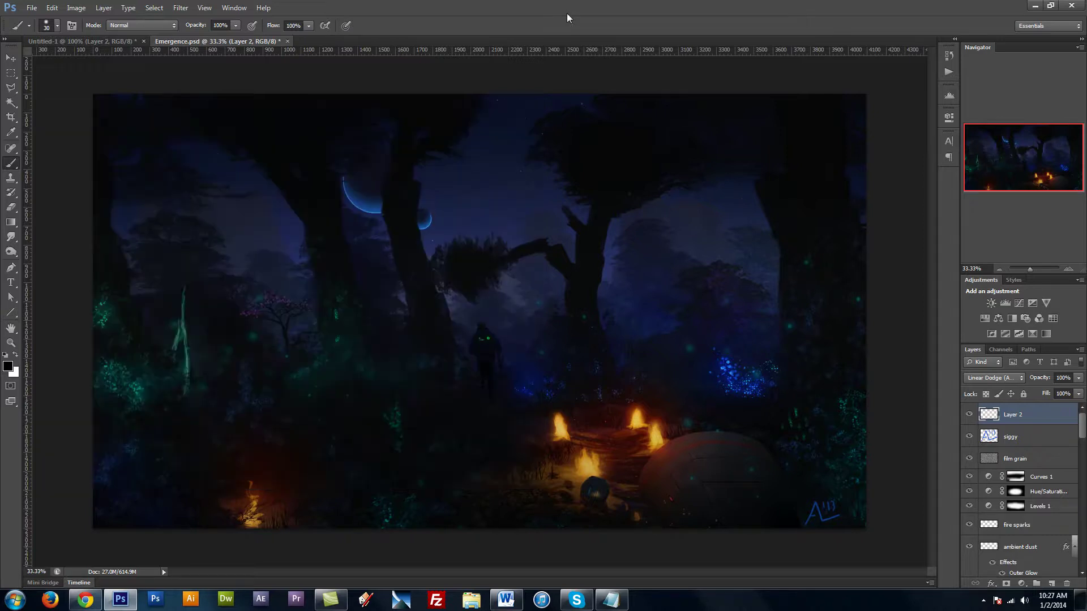
# - Sample the glowing bushes' blue and dab 25 px specks across the tree canopy
pyautogui.keyDown('alt'); pyautogui.click(728, 365); pyautogui.keyUp('alt')
pyautogui.press('[')
pyautogui.click(613, 142)
pyautogui.click(593, 150)
pyautogui.click(631, 160)
pyautogui.click(618, 124)
pyautogui.click(644, 128)
pyautogui.click(656, 135)
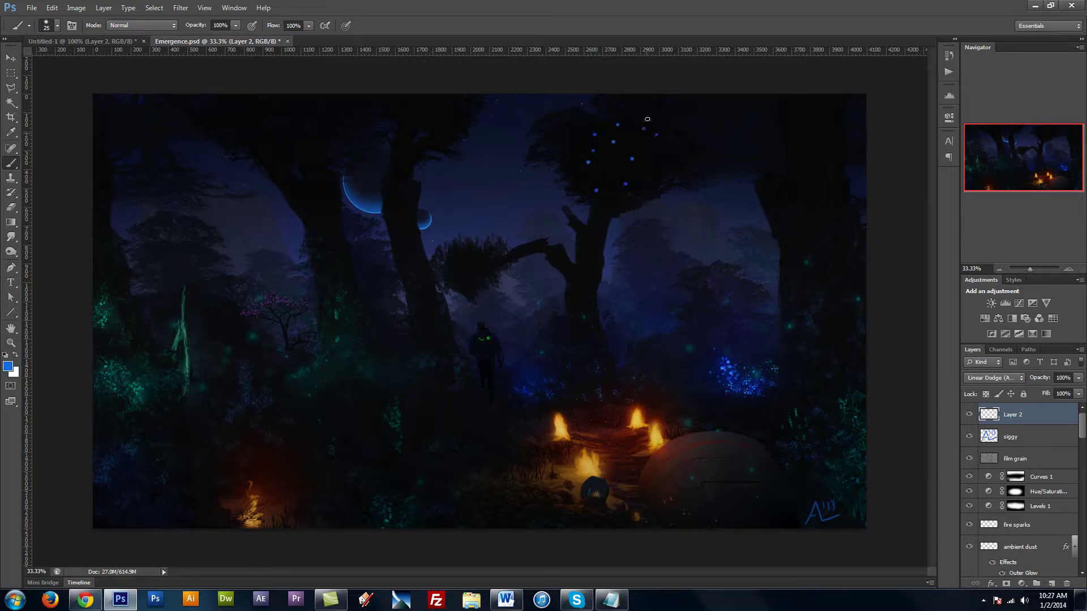
pyautogui.click(594, 190)
pyautogui.click(570, 173)
pyautogui.click(565, 147)
pyautogui.click(575, 134)
# - Enlarge the brush to 40 px and sprinkle blue specks in the upper-left sky
pyautogui.press(']')
pyautogui.press(']')
pyautogui.click(321, 111)
pyautogui.click(331, 124)
pyautogui.click(245, 120)
pyautogui.click(215, 111)
pyautogui.click(235, 98)
pyautogui.click(292, 108)
pyautogui.click(316, 126)
pyautogui.click(273, 139)
pyautogui.click(323, 104)
pyautogui.click(205, 97)
pyautogui.click(187, 115)
# - Sprinkle blue and purple specks across the upper-right sky
pyautogui.click(795, 110)
pyautogui.click(773, 113)
pyautogui.click(823, 119)
pyautogui.click(844, 139)
pyautogui.click(811, 128)
pyautogui.click(796, 101)
pyautogui.click(840, 119)
pyautogui.click(767, 100)
pyautogui.click(735, 104)
pyautogui.click(708, 108)
pyautogui.click(798, 139)
# - Return to Untitled-1 and clear all marks from Layer 2
pyautogui.click(73, 42)
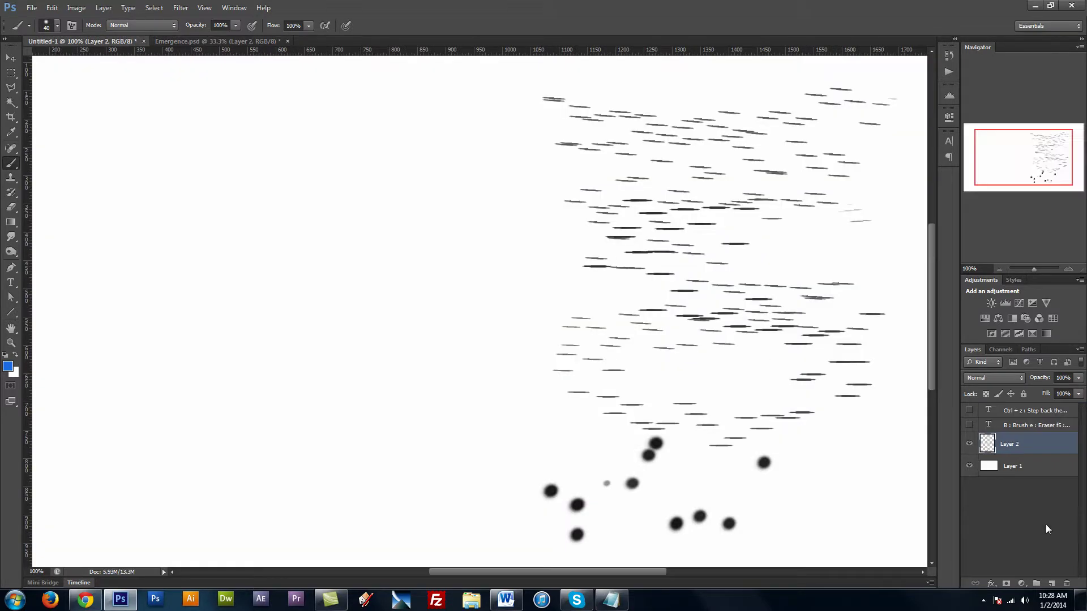
pyautogui.hotkey('ctrl', 'a')
pyautogui.press('Delete')
pyautogui.hotkey('ctrl', 'd')
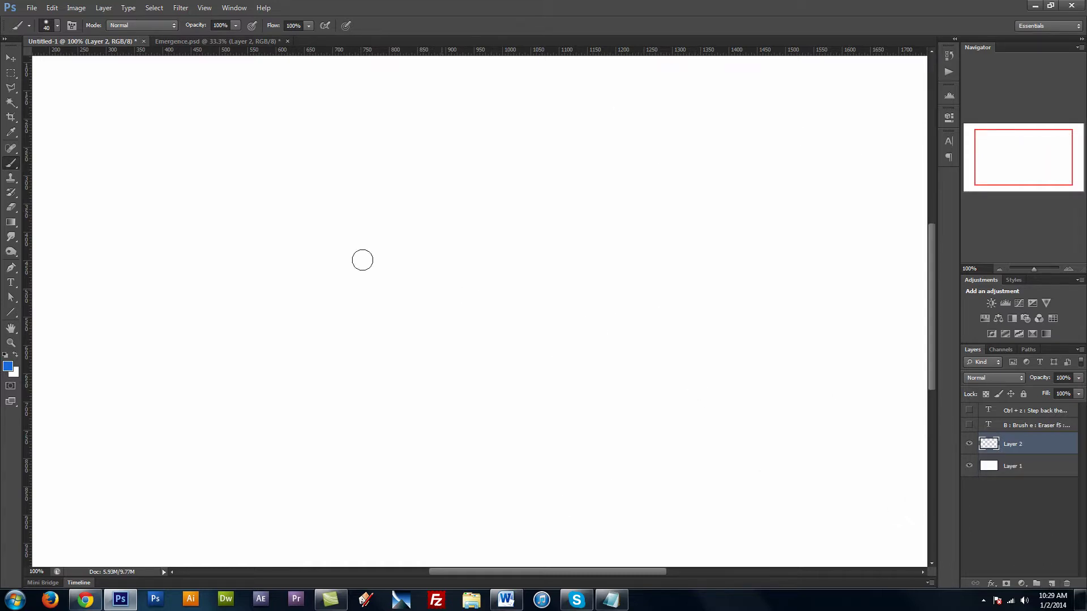
# - Choose the 36 px textured brush preset and paint a thick blue looping stroke ending in an arrow
pyautogui.press('F5')
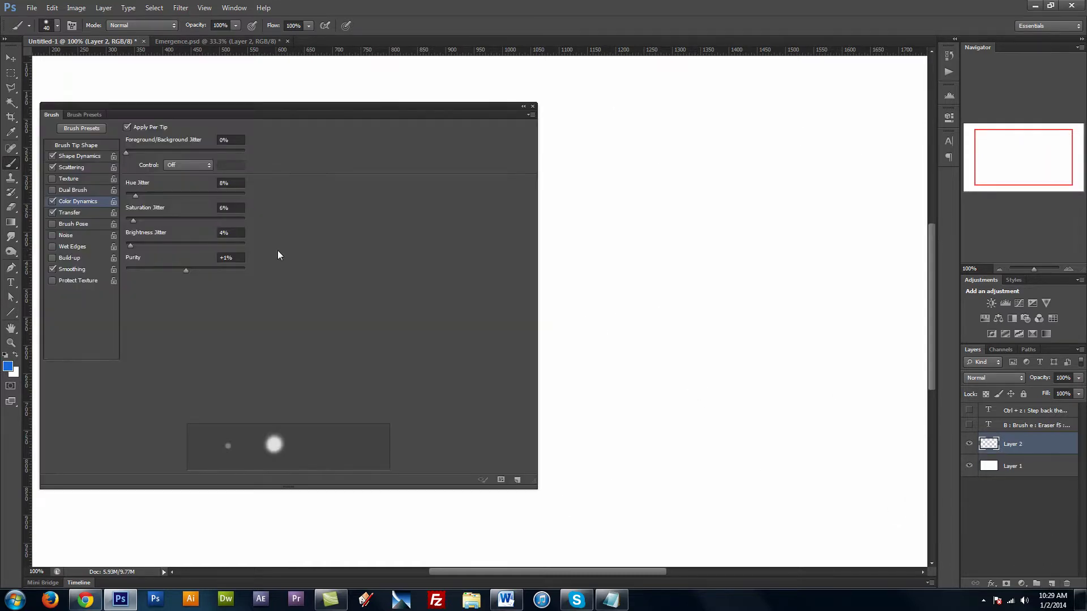
pyautogui.click(84, 116)
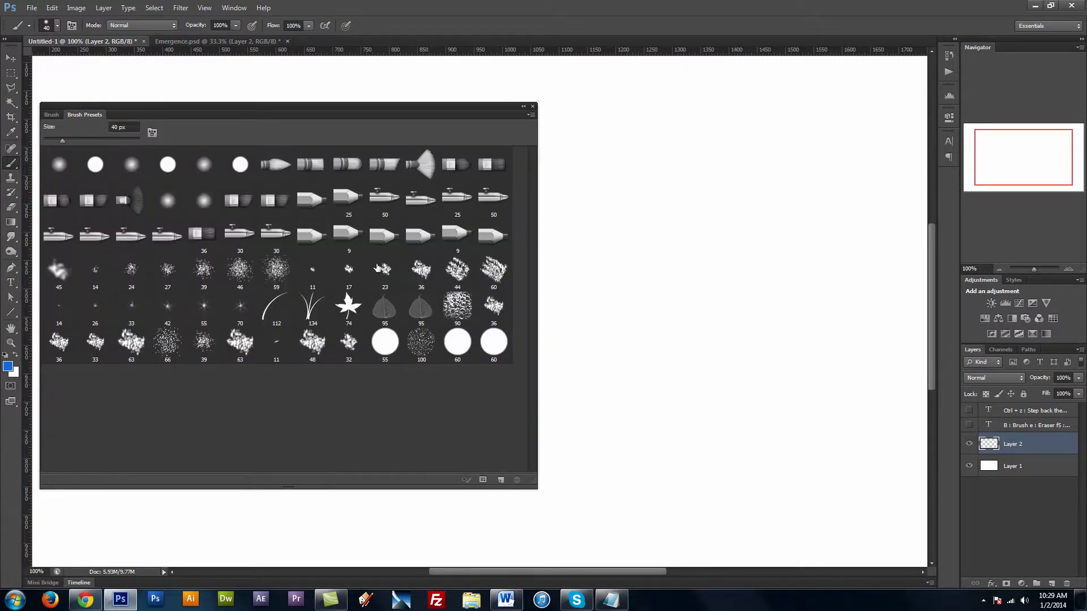
pyautogui.click(420, 262)
pyautogui.moveTo(735, 183)
pyautogui.mouseDown()
pyautogui.moveTo(701, 304)
pyautogui.moveTo(712, 420)
pyautogui.mouseUp()
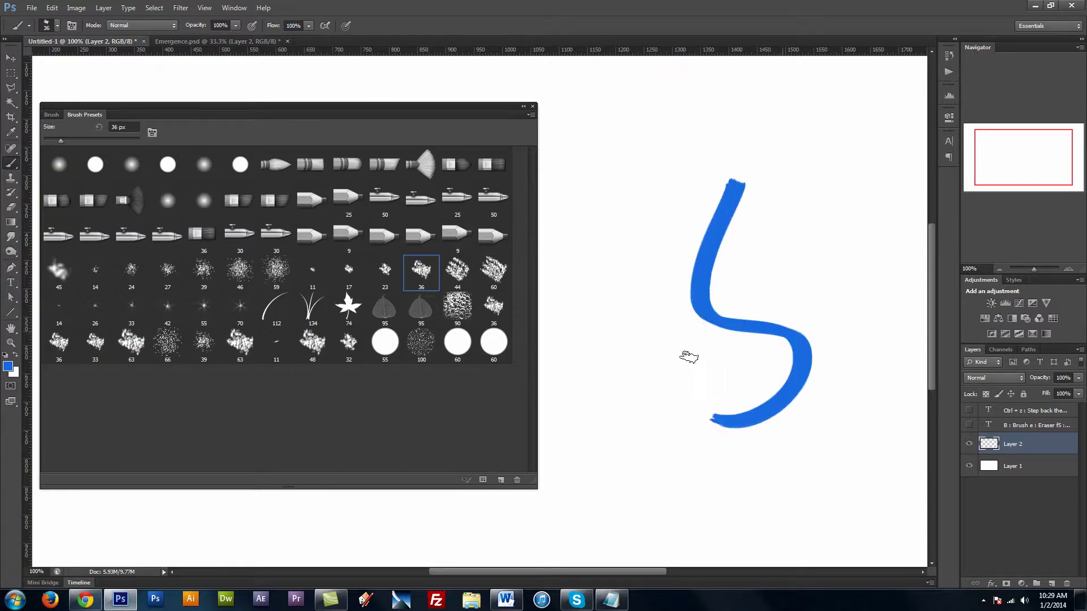
pyautogui.moveTo(689, 356)
pyautogui.mouseDown()
pyautogui.moveTo(801, 272)
pyautogui.moveTo(832, 356)
pyautogui.moveTo(815, 202)
pyautogui.mouseUp()
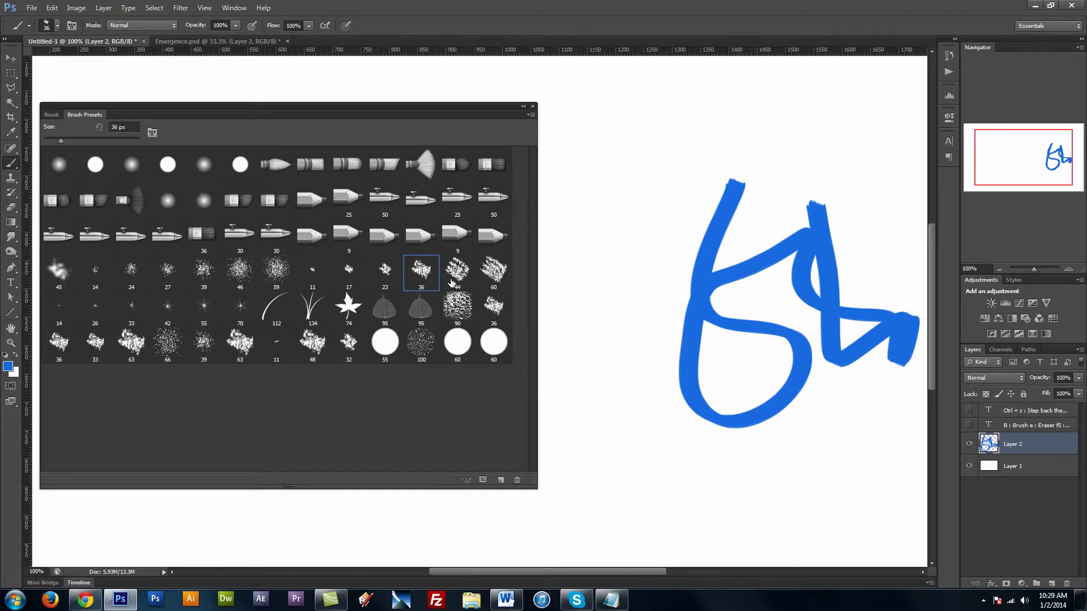
# - Turn on Transfer and Shape Dynamics for the textured brush
pyautogui.click(51, 115)
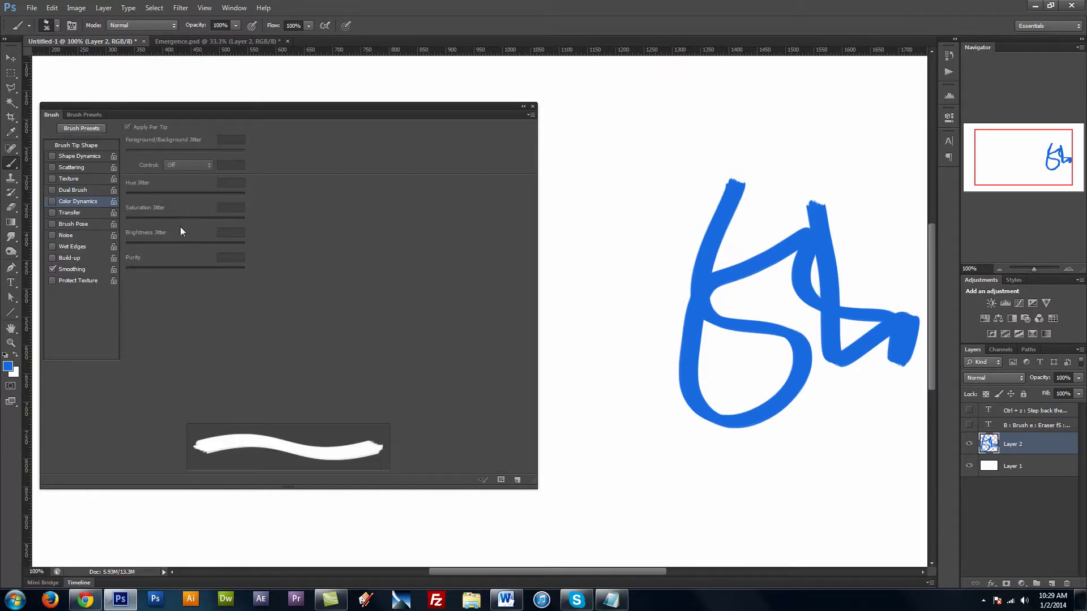
pyautogui.click(83, 146)
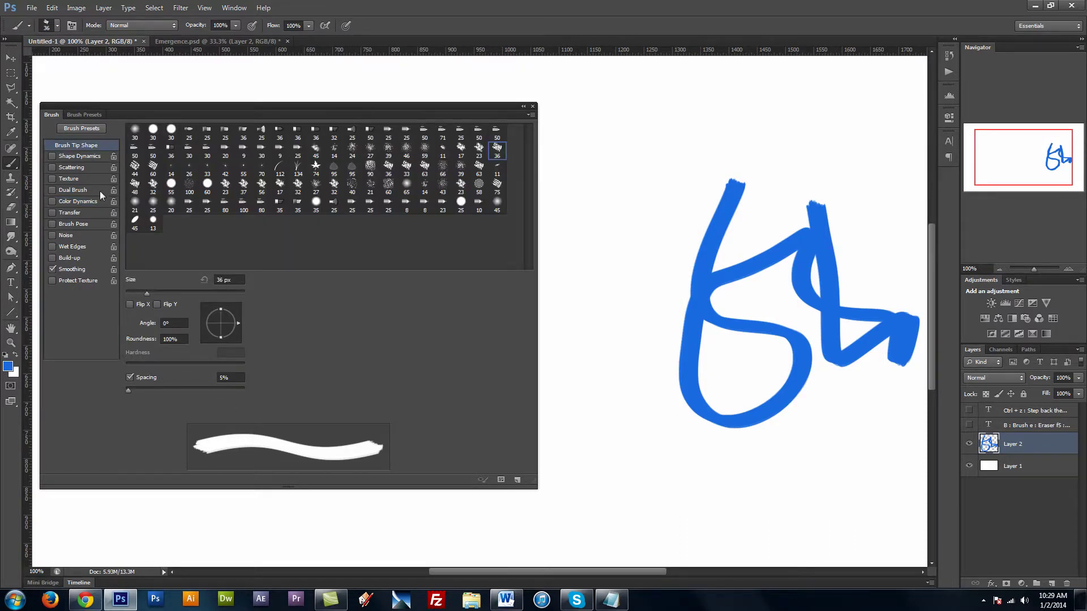
pyautogui.click(70, 213)
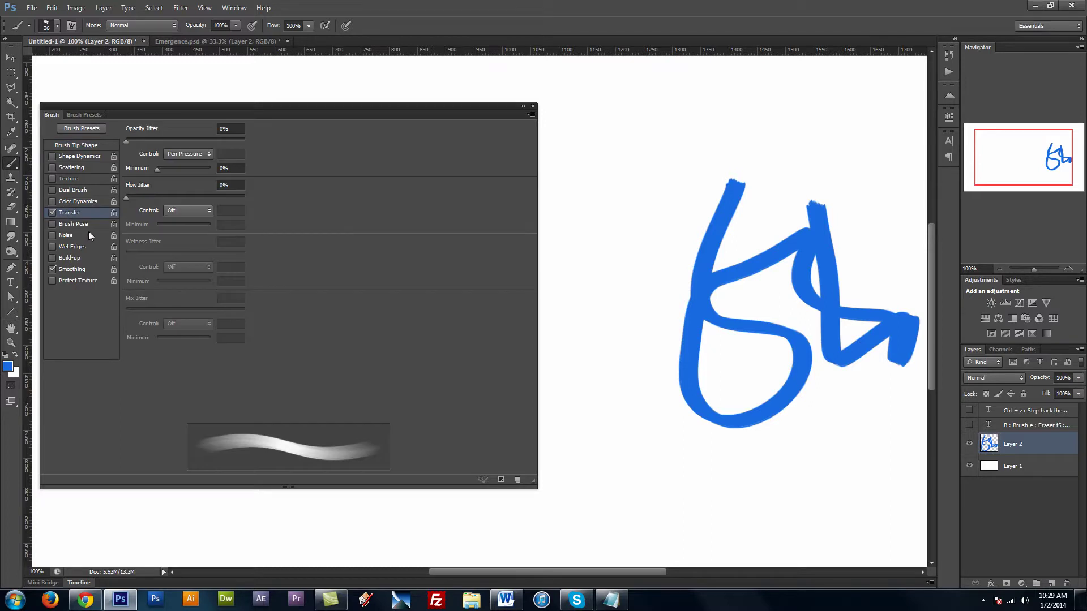
pyautogui.click(89, 156)
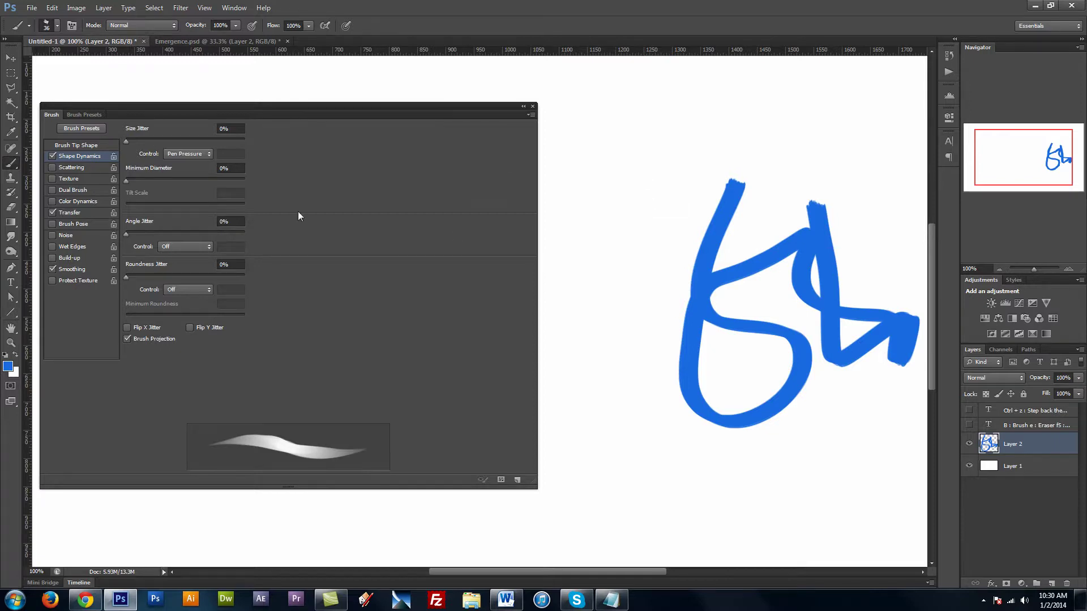
# - Tilt the tip to 11°, paint a long looping light-blue stroke, and widen spacing to 172%
pyautogui.click(84, 144)
pyautogui.click(237, 323)
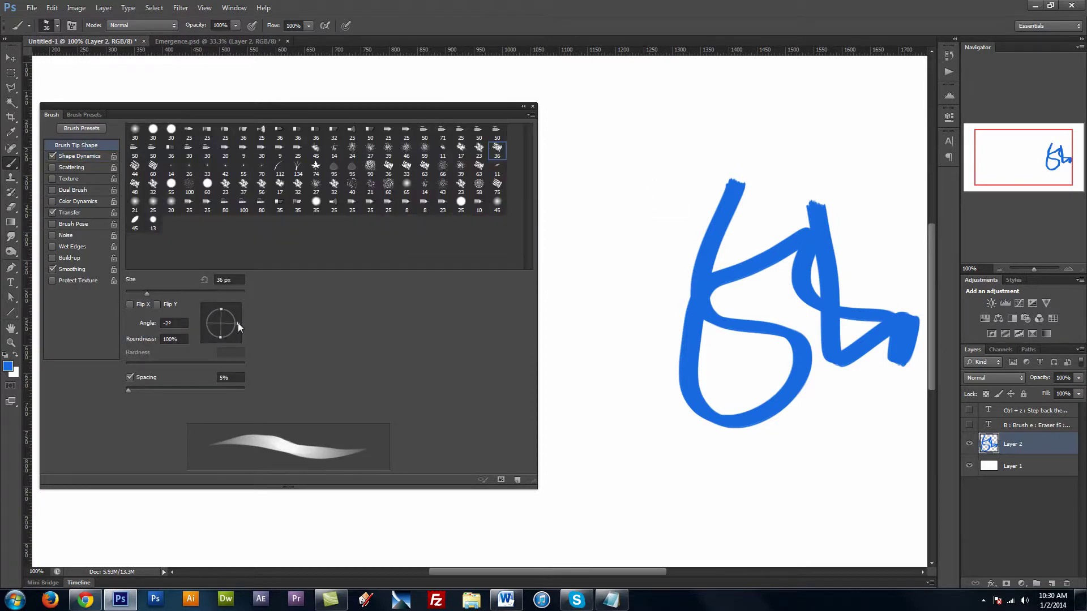
pyautogui.moveTo(238, 322); pyautogui.dragTo(238, 319)
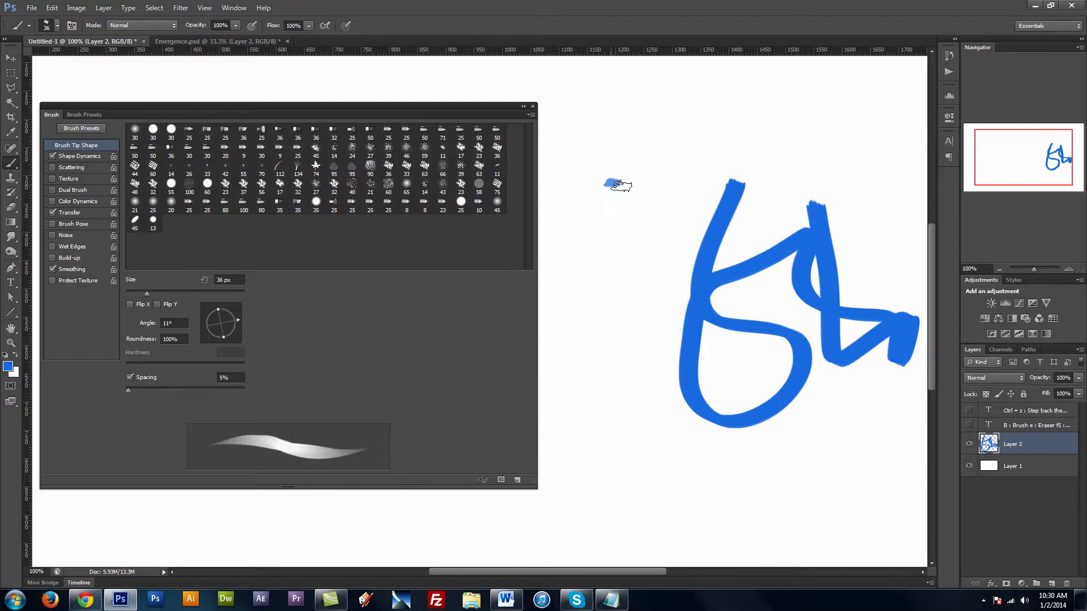
pyautogui.moveTo(621, 186)
pyautogui.mouseDown()
pyautogui.moveTo(572, 258)
pyautogui.moveTo(665, 321)
pyautogui.moveTo(739, 498)
pyautogui.moveTo(870, 429)
pyautogui.moveTo(585, 454)
pyautogui.moveTo(655, 514)
pyautogui.moveTo(861, 517)
pyautogui.moveTo(599, 475)
pyautogui.moveTo(780, 387)
pyautogui.mouseUp()
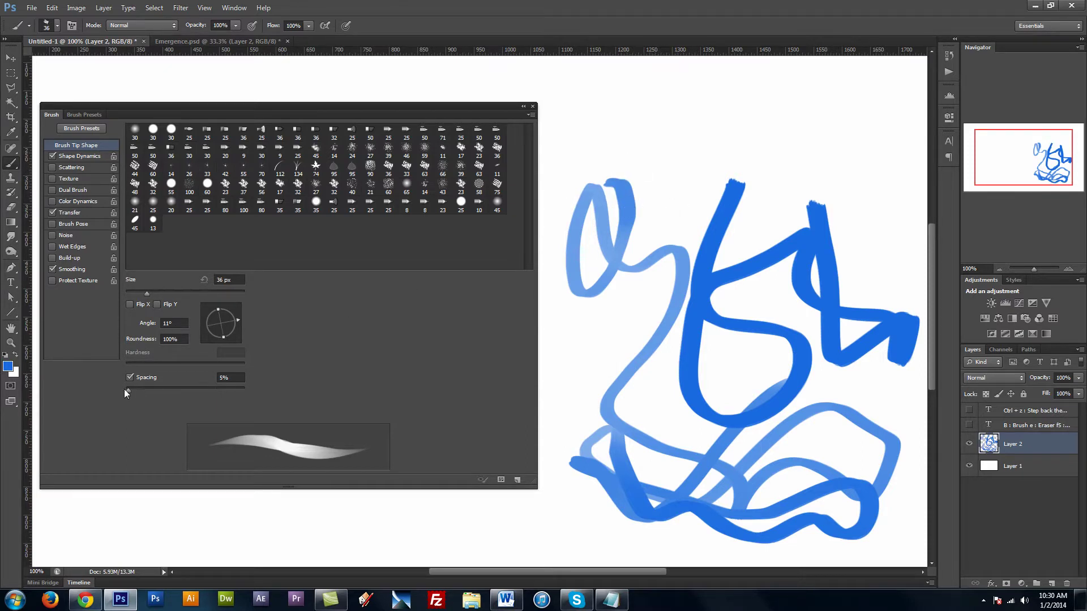
pyautogui.moveTo(130, 388); pyautogui.dragTo(207, 387)
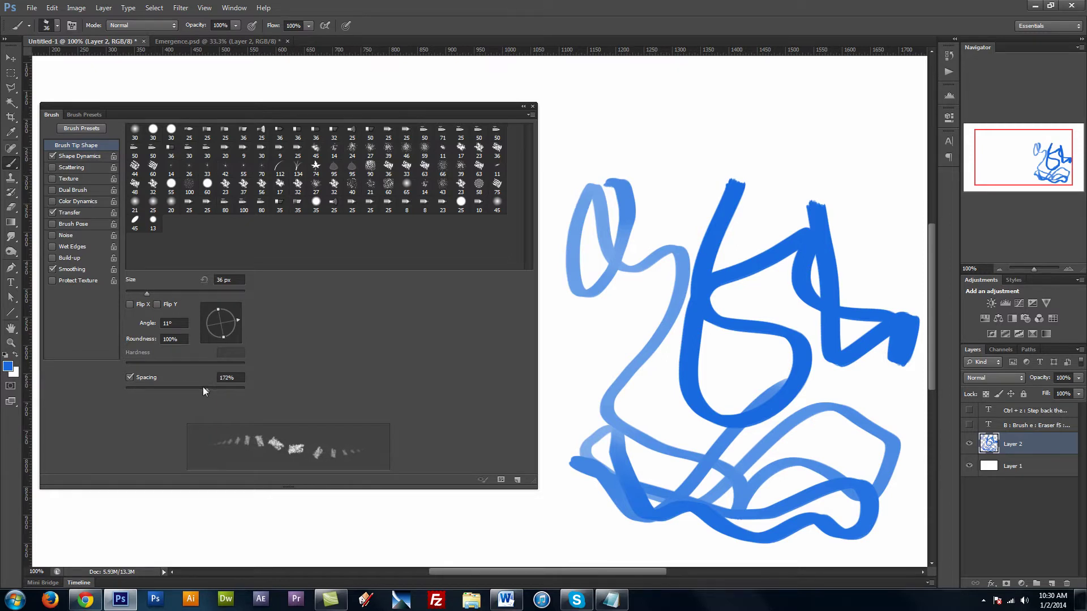
# - Add size jitter, angle jitter and 58% roundness jitter under Shape Dynamics
pyautogui.click(82, 156)
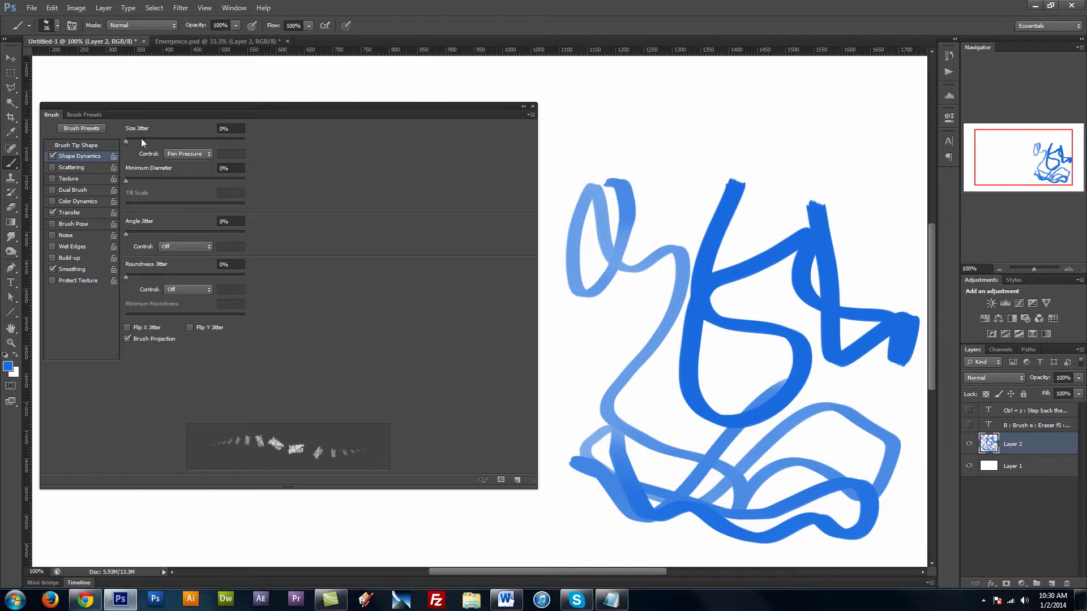
pyautogui.moveTo(141, 138); pyautogui.dragTo(237, 140)
pyautogui.moveTo(130, 234); pyautogui.dragTo(206, 230)
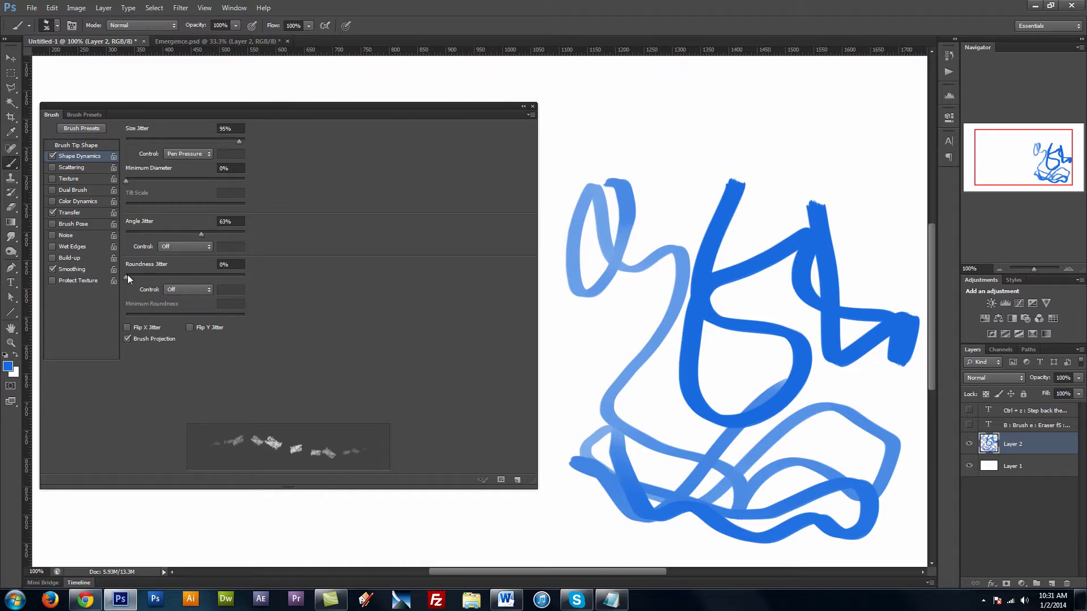
pyautogui.moveTo(131, 276); pyautogui.dragTo(189, 277)
pyautogui.moveTo(195, 276); pyautogui.dragTo(193, 276)
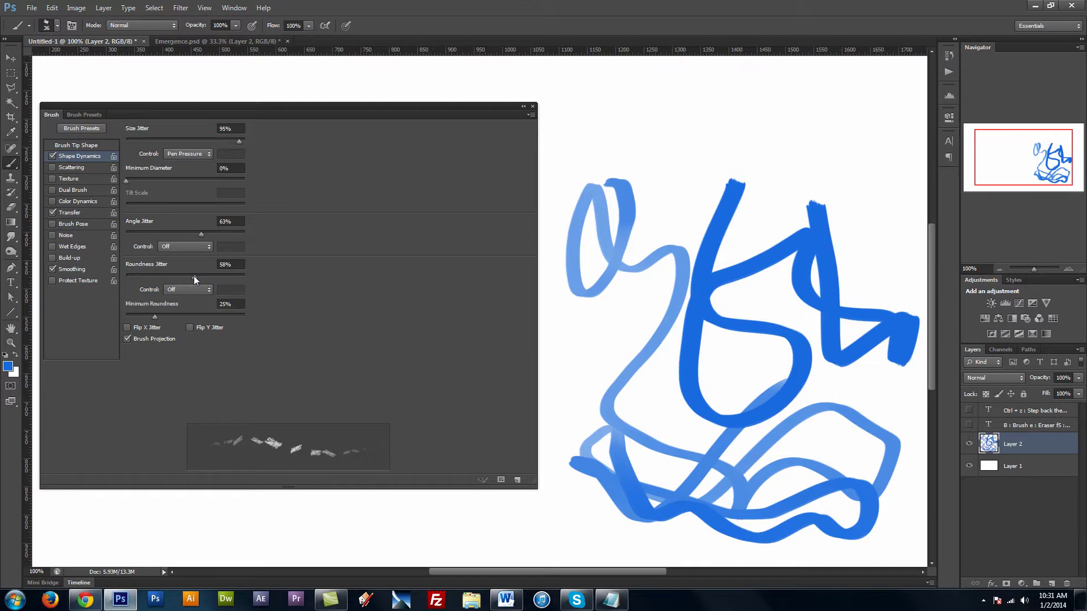
# - Enable wider Scattering and Color Dynamics, then pick green 43ee21 as the foreground colour
pyautogui.click(87, 169)
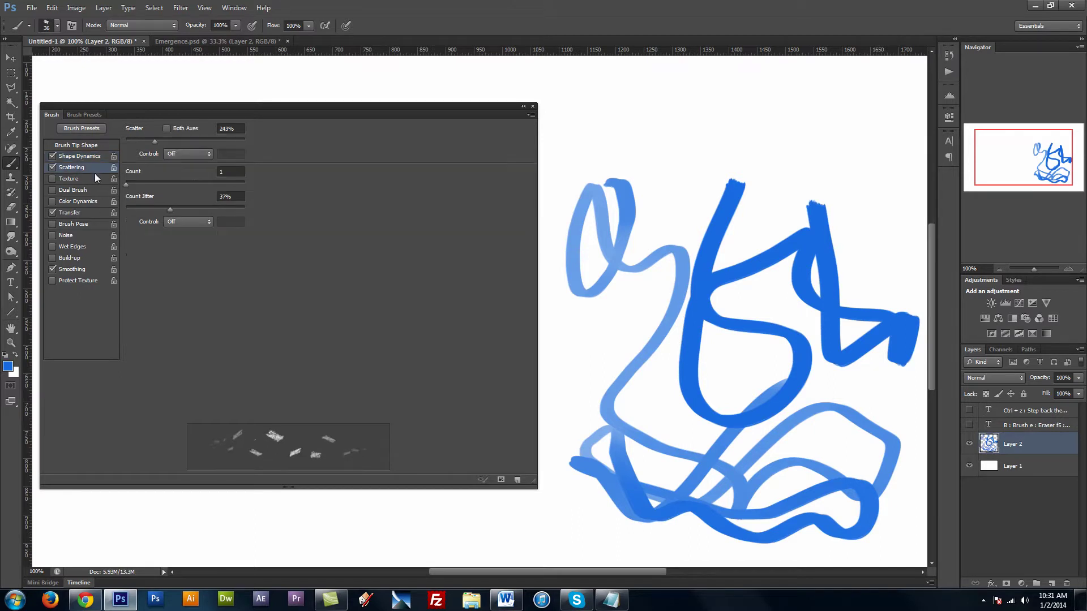
pyautogui.click(158, 141)
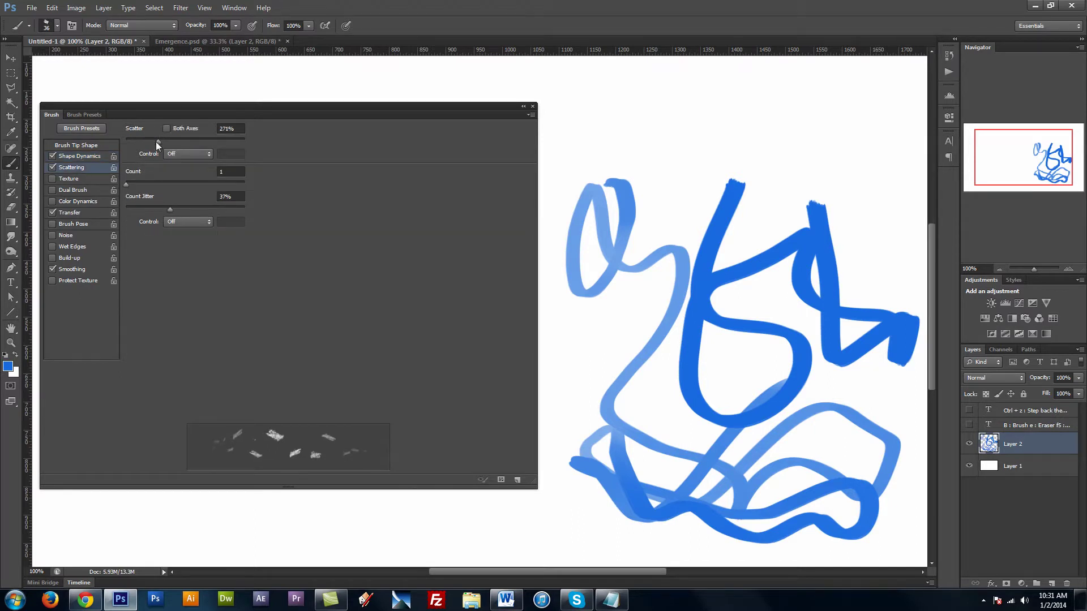
pyautogui.click(80, 201)
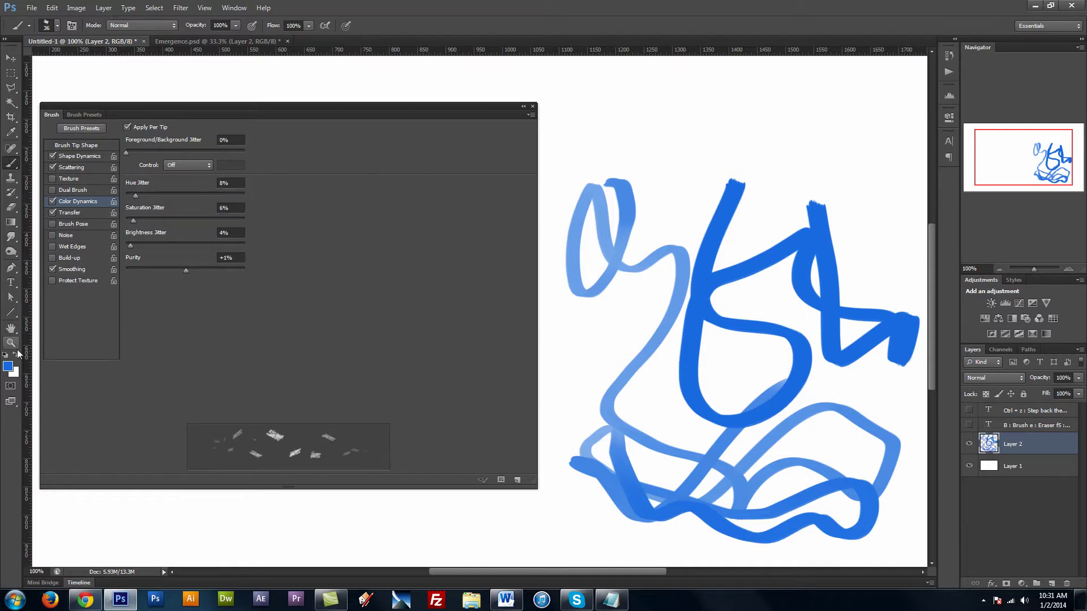
pyautogui.click(8, 366)
# - Choose a dark green foreground and paint scattered foliage above the blue strokes
pyautogui.moveTo(235, 285); pyautogui.dragTo(236, 327)
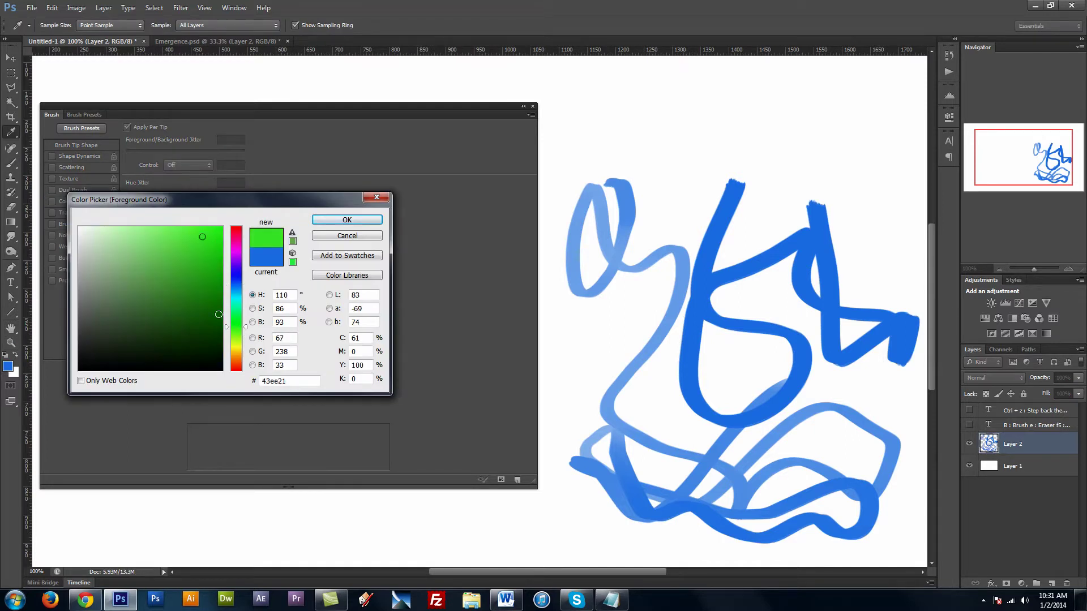
pyautogui.click(147, 340)
pyautogui.moveTo(147, 340)
pyautogui.mouseDown()
pyautogui.moveTo(121, 321)
pyautogui.moveTo(135, 338)
pyautogui.mouseUp()
pyautogui.click(347, 220)
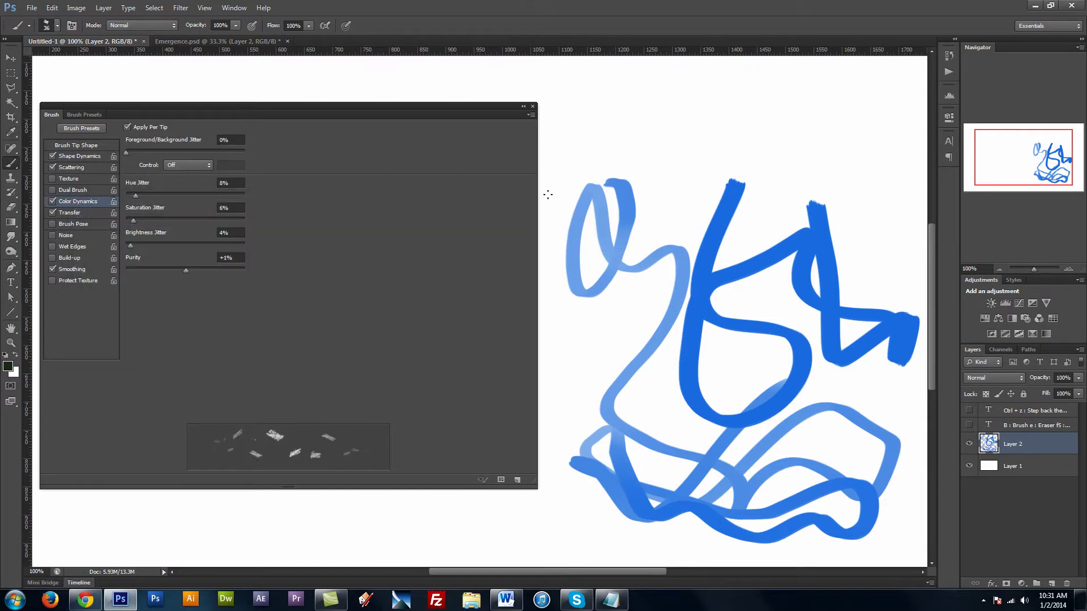
pyautogui.moveTo(701, 142)
pyautogui.mouseDown()
pyautogui.moveTo(654, 158)
pyautogui.moveTo(672, 163)
pyautogui.moveTo(676, 148)
pyautogui.moveTo(654, 161)
pyautogui.moveTo(678, 156)
pyautogui.mouseUp()
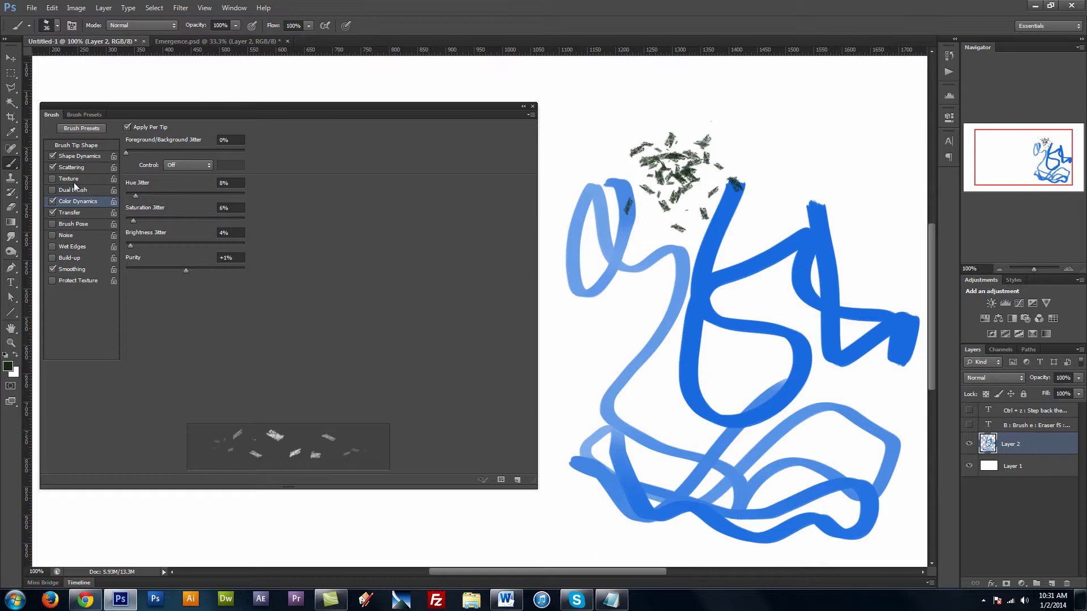
# - Lower brush Scatter to 124%, raise Count to 2, and paint more foliage into the clump
pyautogui.click(71, 167)
pyautogui.moveTo(156, 143); pyautogui.dragTo(141, 143)
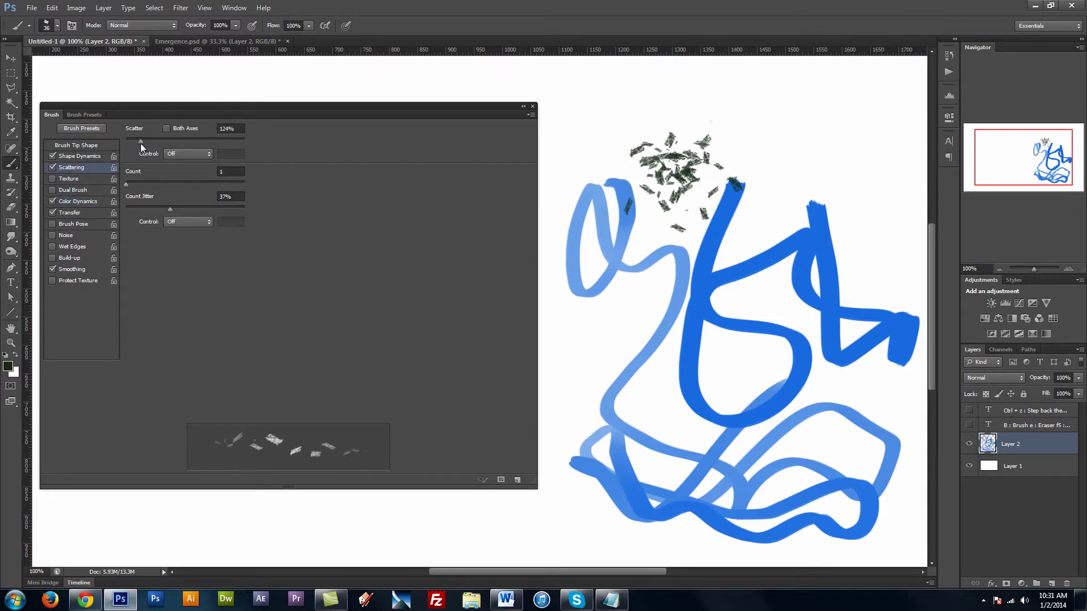
pyautogui.moveTo(128, 185); pyautogui.dragTo(134, 185)
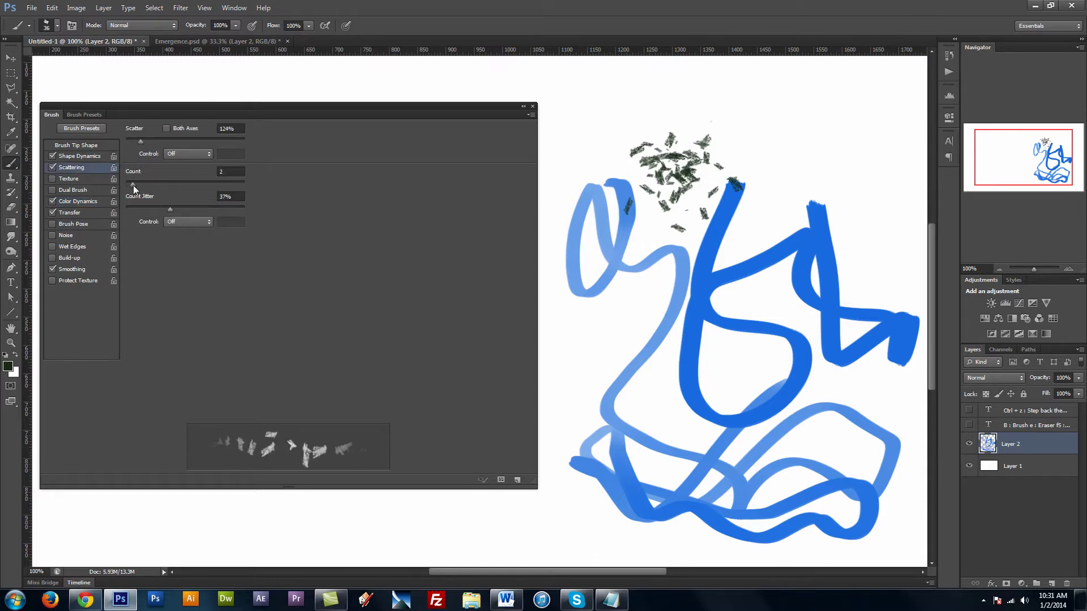
pyautogui.moveTo(687, 134)
pyautogui.mouseDown()
pyautogui.moveTo(666, 150)
pyautogui.moveTo(654, 139)
pyautogui.moveTo(699, 153)
pyautogui.moveTo(642, 134)
pyautogui.mouseUp()
# - Shrink the brush to 10 px, add small foliage marks atop the clump, then enlarge it to 20
pyautogui.press('[')
pyautogui.press('[')
pyautogui.press('[')
pyautogui.press('[')
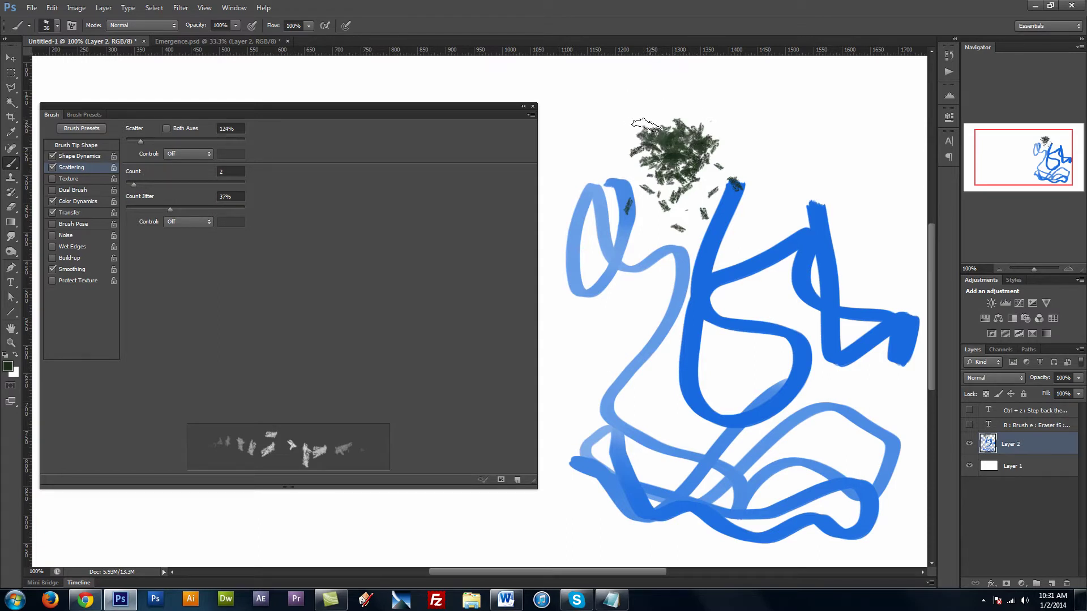
pyautogui.press('[')
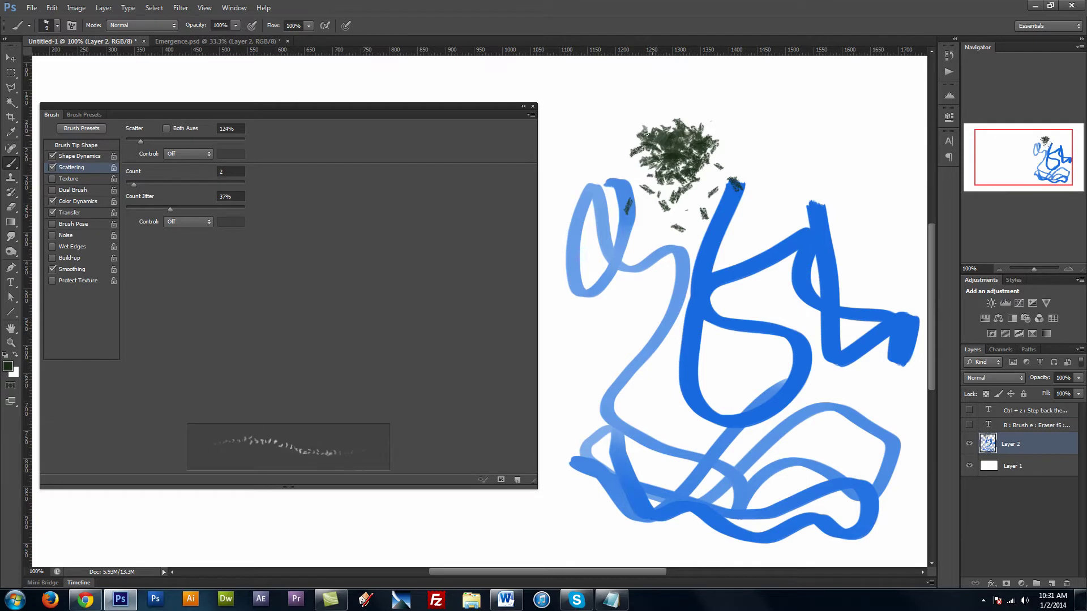
pyautogui.moveTo(666, 137)
pyautogui.mouseDown()
pyautogui.moveTo(716, 133)
pyautogui.moveTo(700, 152)
pyautogui.moveTo(690, 119)
pyautogui.moveTo(697, 156)
pyautogui.moveTo(701, 128)
pyautogui.moveTo(709, 146)
pyautogui.moveTo(693, 150)
pyautogui.moveTo(729, 158)
pyautogui.moveTo(743, 149)
pyautogui.moveTo(709, 151)
pyautogui.moveTo(732, 145)
pyautogui.moveTo(716, 146)
pyautogui.moveTo(726, 138)
pyautogui.moveTo(720, 153)
pyautogui.moveTo(747, 146)
pyautogui.moveTo(717, 123)
pyautogui.moveTo(716, 141)
pyautogui.moveTo(747, 138)
pyautogui.mouseUp()
pyautogui.press(']')
# - Switch to an even darker green, shrink the brush to 9 px, and dab marks at the clump's upper left
pyautogui.click(8, 367)
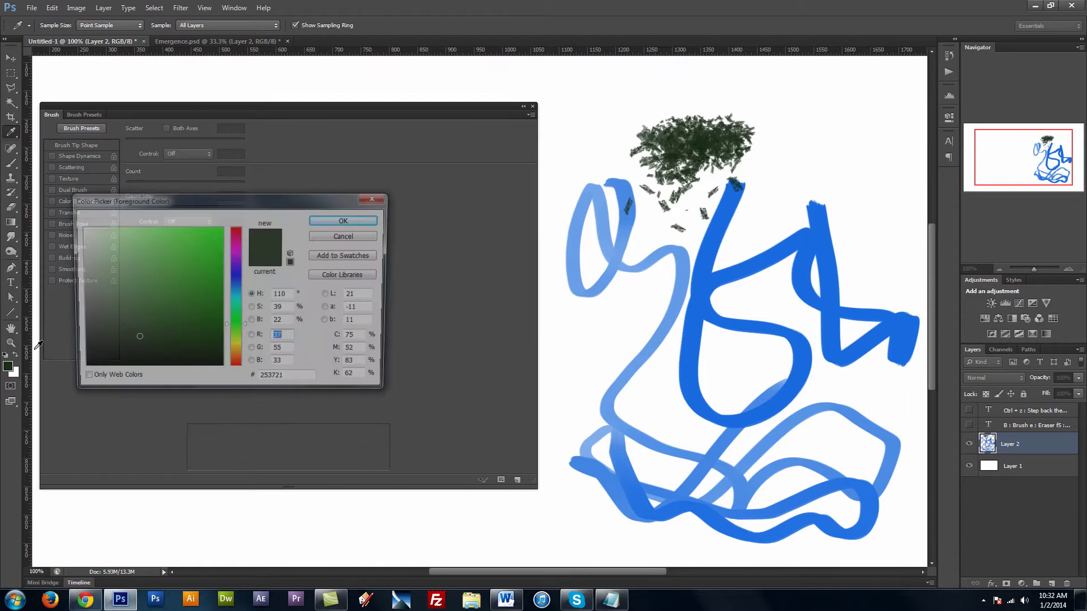
pyautogui.moveTo(132, 338); pyautogui.dragTo(129, 357)
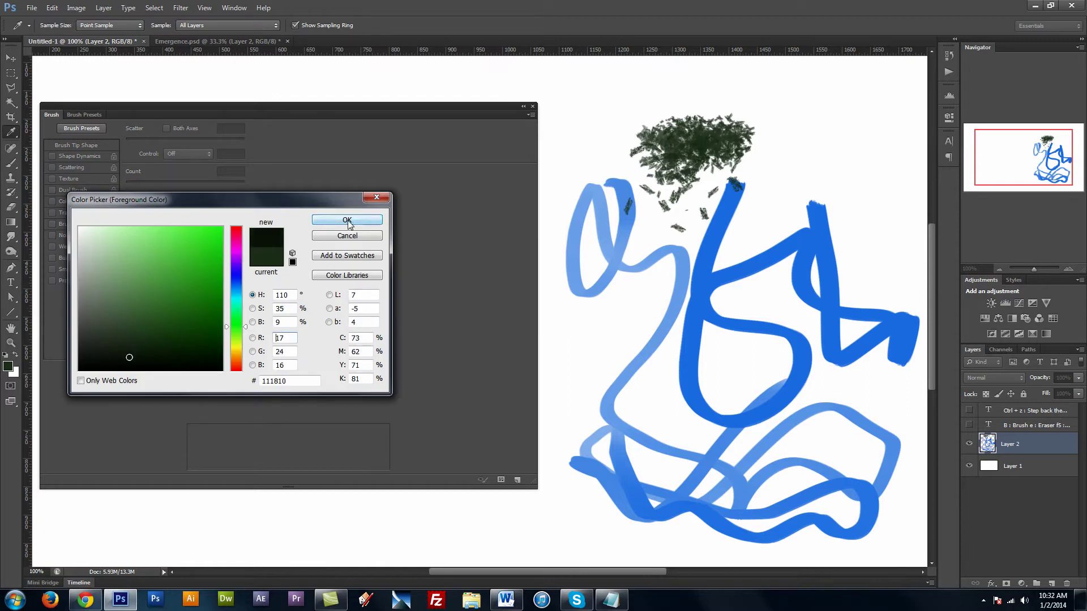
pyautogui.click(346, 220)
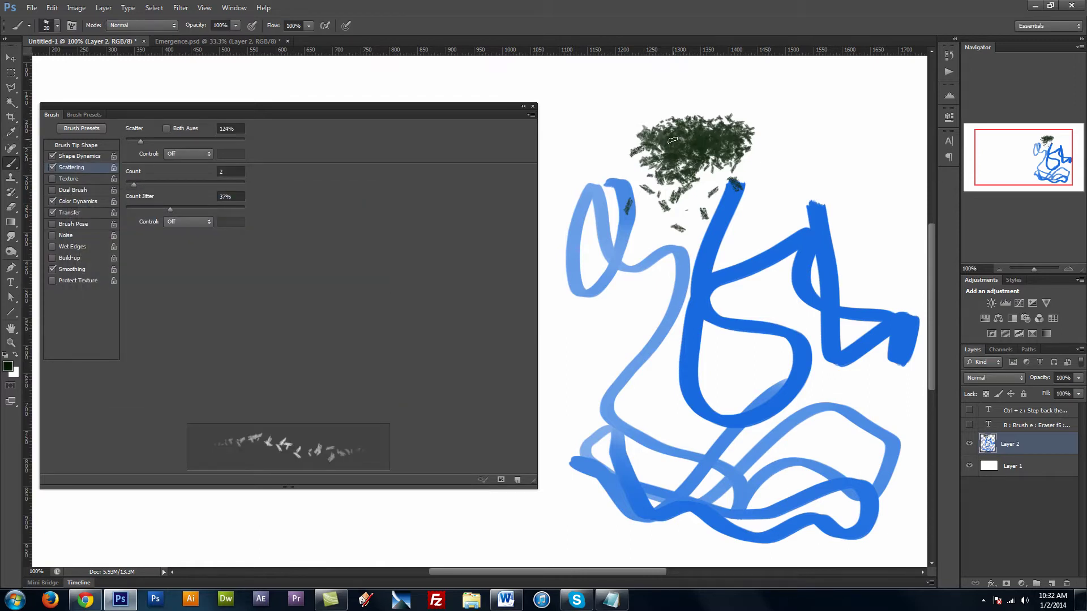
pyautogui.press('[')
pyautogui.press('[')
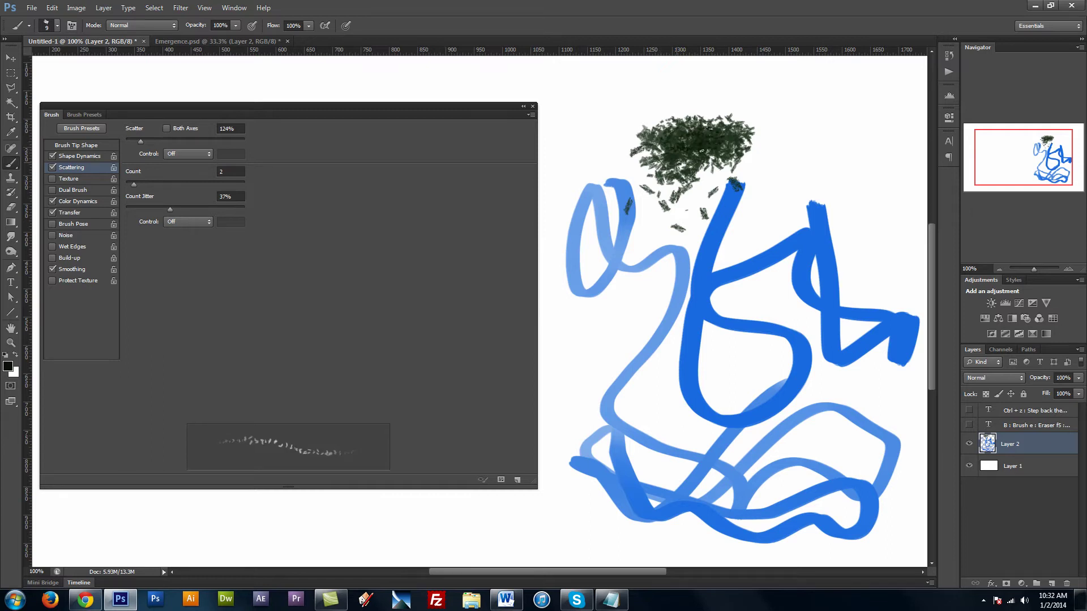
pyautogui.moveTo(702, 152); pyautogui.dragTo(701, 142)
# - Sample the clump's green and adjust it to a lighter olive green, 768957, in the Color Picker
pyautogui.click(8, 366)
pyautogui.click(720, 131)
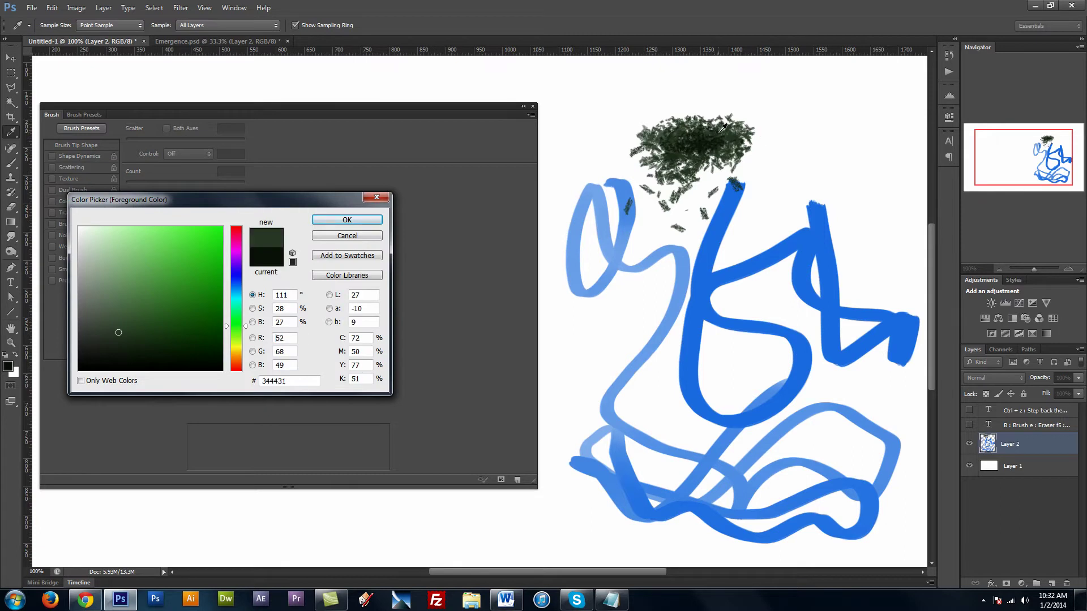
pyautogui.click(117, 307)
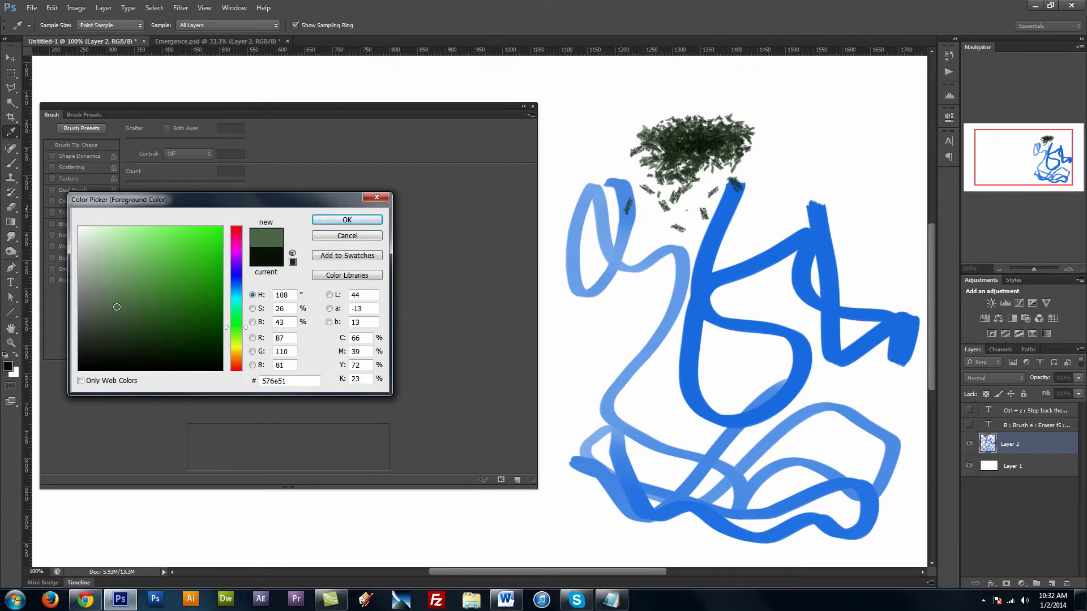
pyautogui.moveTo(117, 307); pyautogui.dragTo(131, 293)
pyautogui.moveTo(236, 327); pyautogui.dragTo(236, 338)
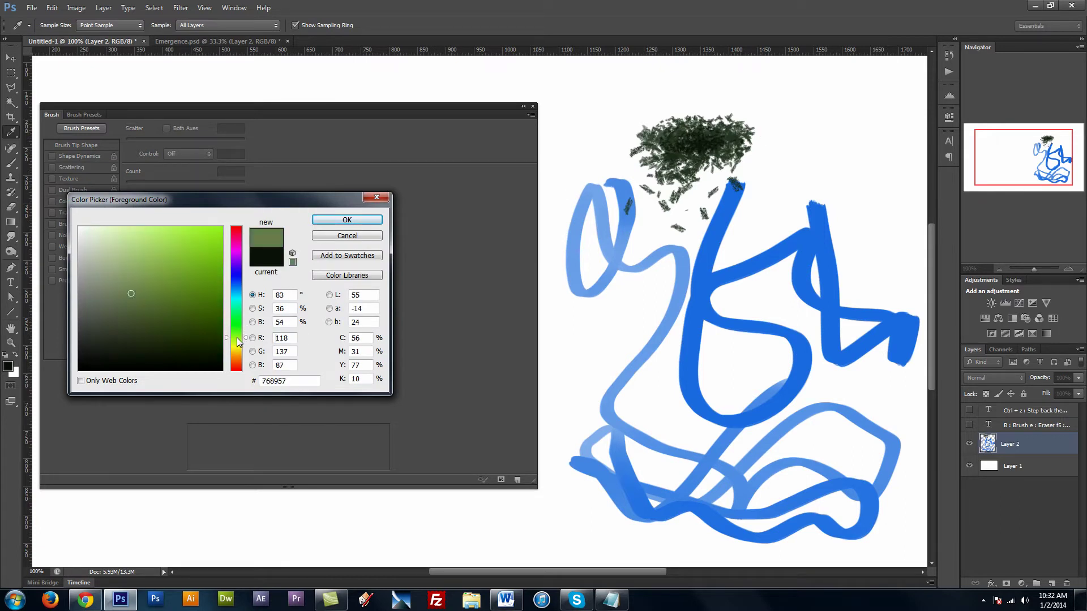
# - Confirm the lighter olive green 768957 as the foreground painting colour
pyautogui.click(359, 220)
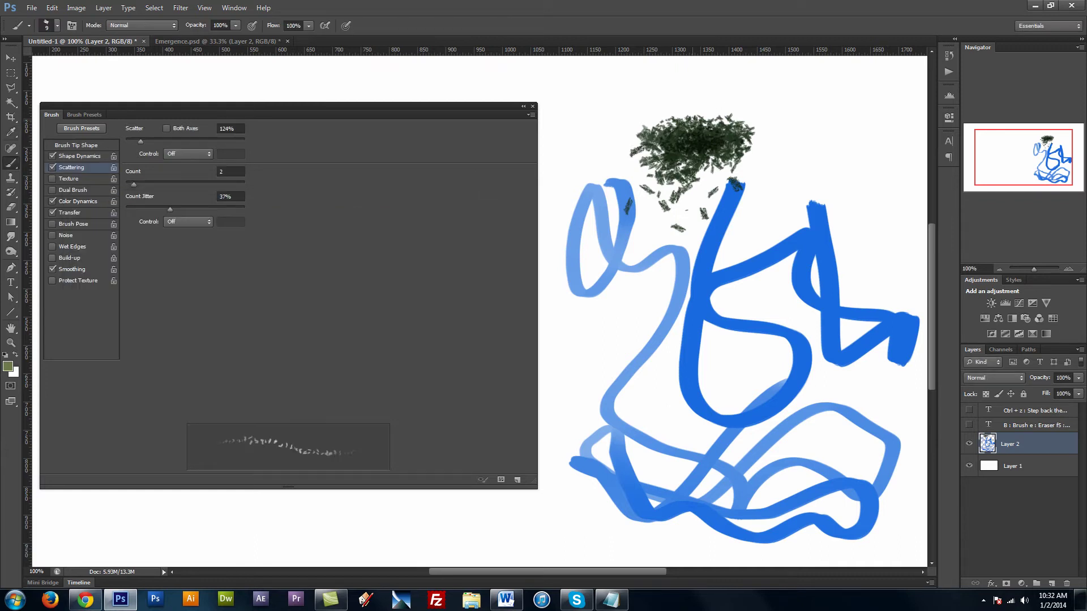